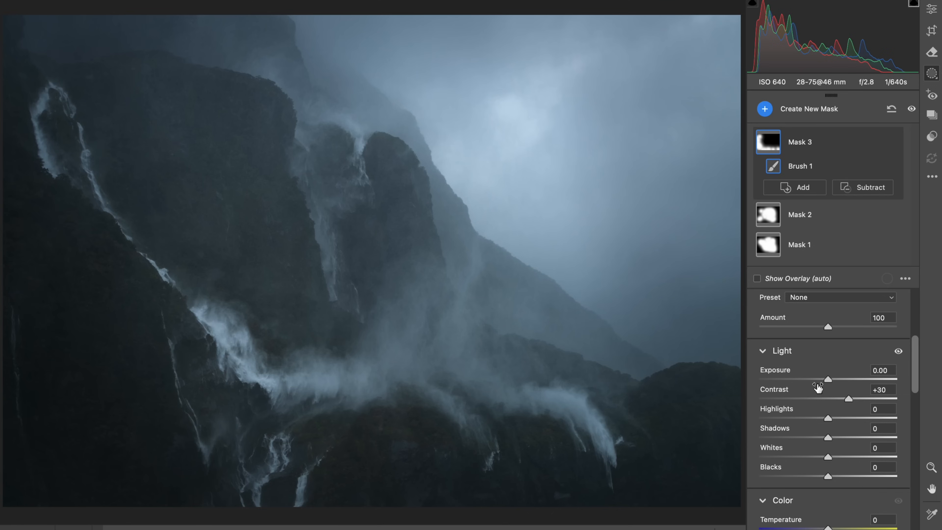
Step: Reset Mask 3's exposure to 0.00 after a darker trial and raise its contrast to +35
mouse_move(811, 382)
left_mouse_down()
mouse_move(797, 379)
mouse_move(816, 374)
left_mouse_up()
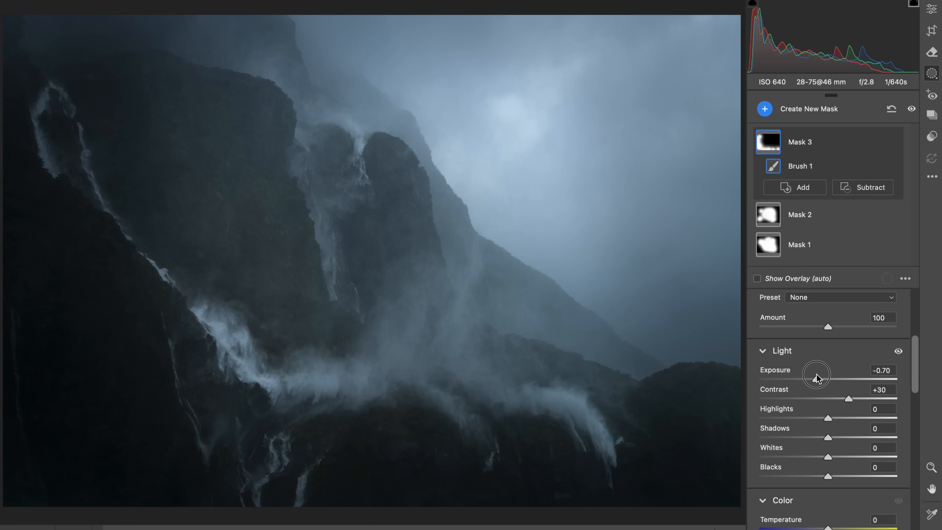
double_click(816, 379)
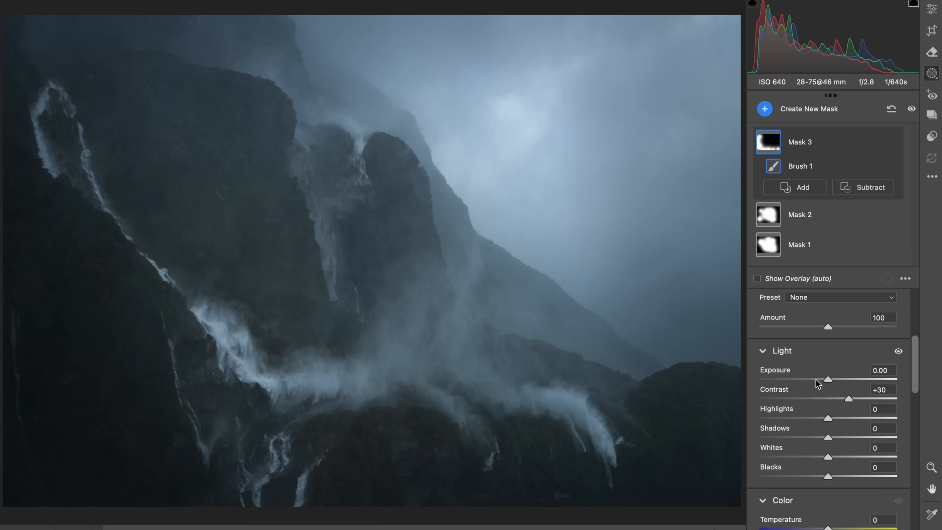
left_click_drag(848, 400, 851, 401)
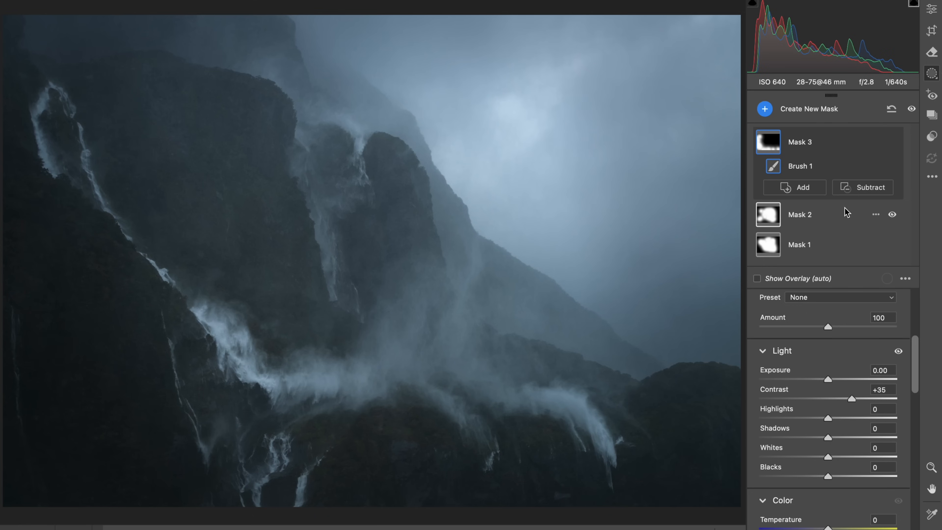
Step: Compare the photo with and without Mask 3 by switching that mask's visibility off and on
left_click(892, 142)
left_click(892, 142)
left_click(892, 142)
left_click(892, 142)
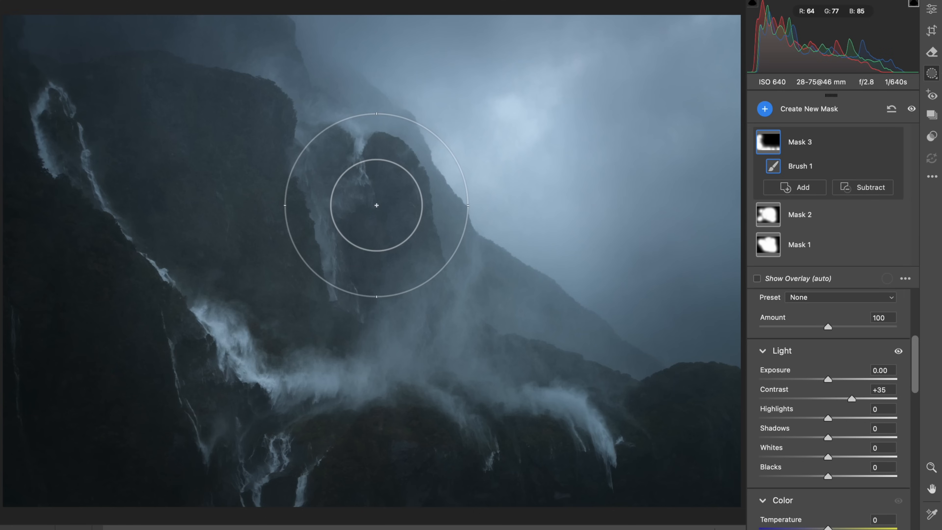
Step: Create a new brush mask with contrast +45 and paint it over the sky in the photo's upper-right corner
key("k")
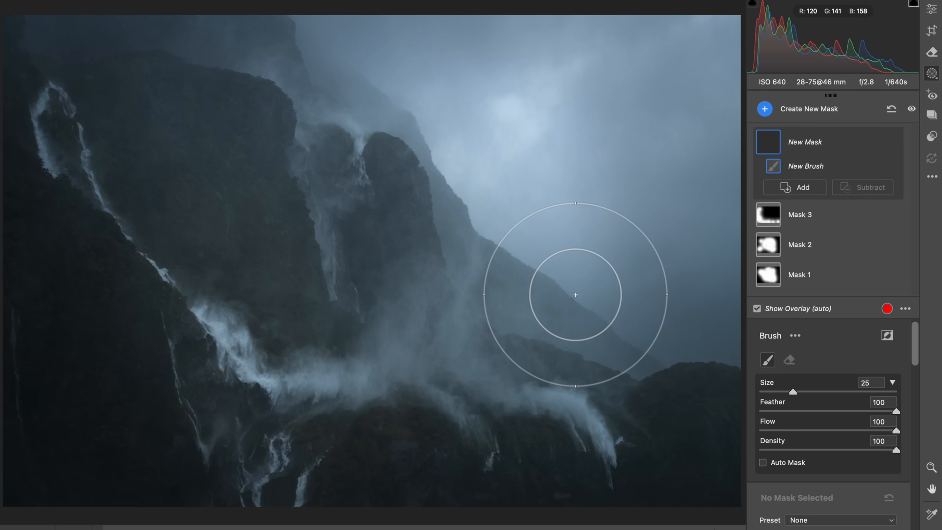
scroll(827, 427, "down", 5)
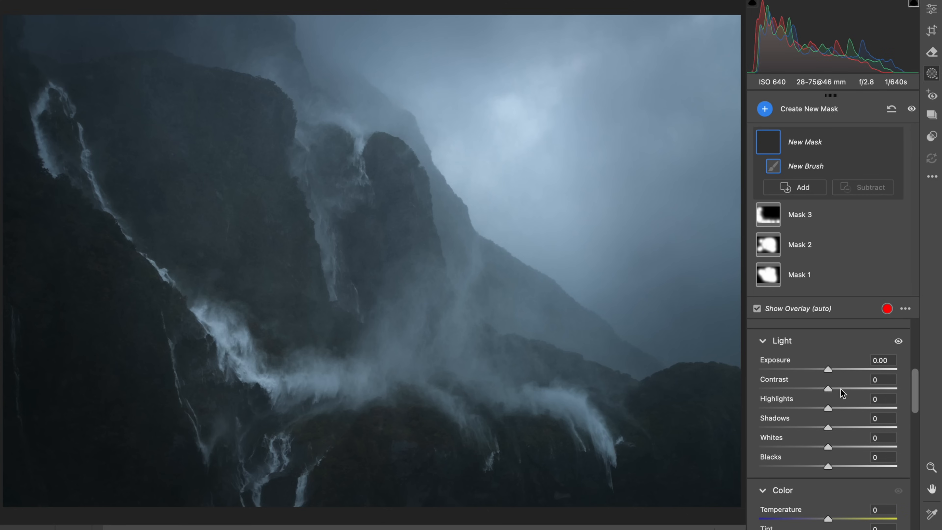
left_click(858, 388)
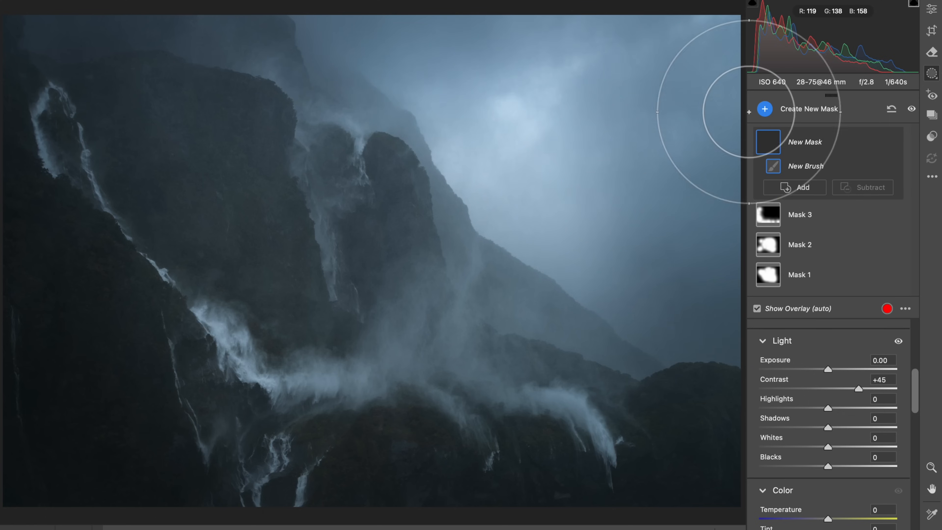
left_click_drag(726, 26, 726, 27)
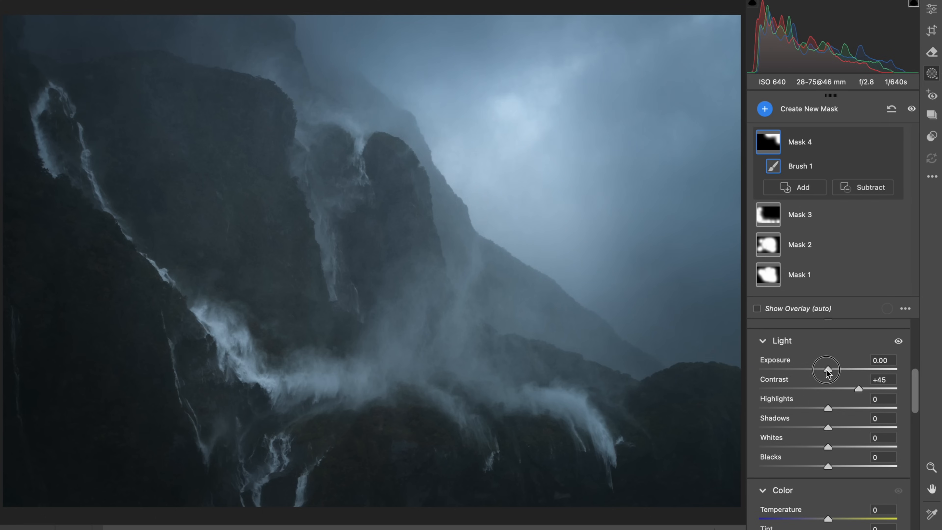
Step: Set the upper-right sky mask's exposure to -0.10 and its dehaze to +10
left_click_drag(826, 369, 824, 370)
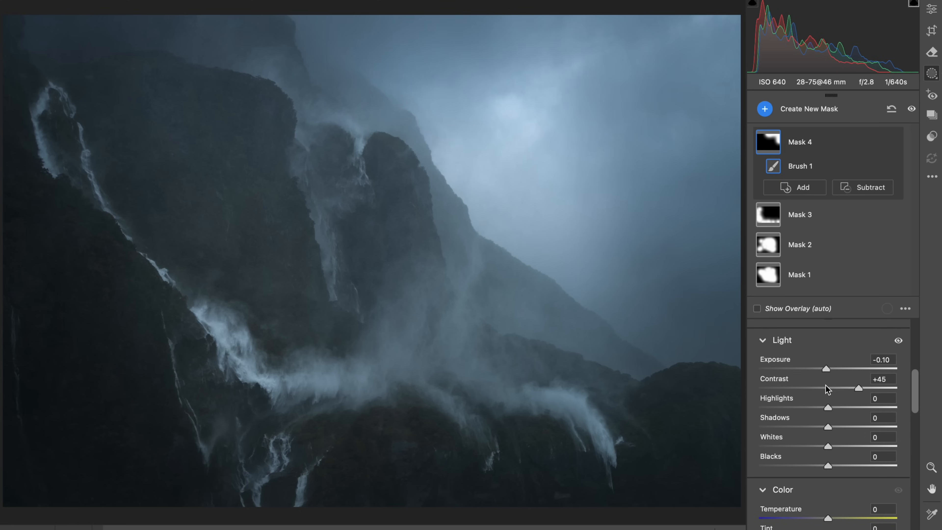
scroll(825, 389, "down", 10)
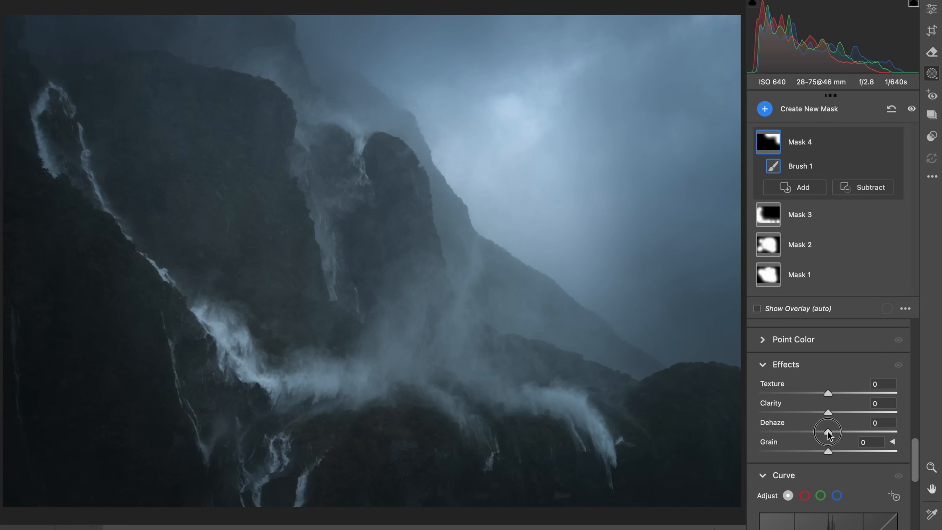
left_click_drag(827, 433, 834, 432)
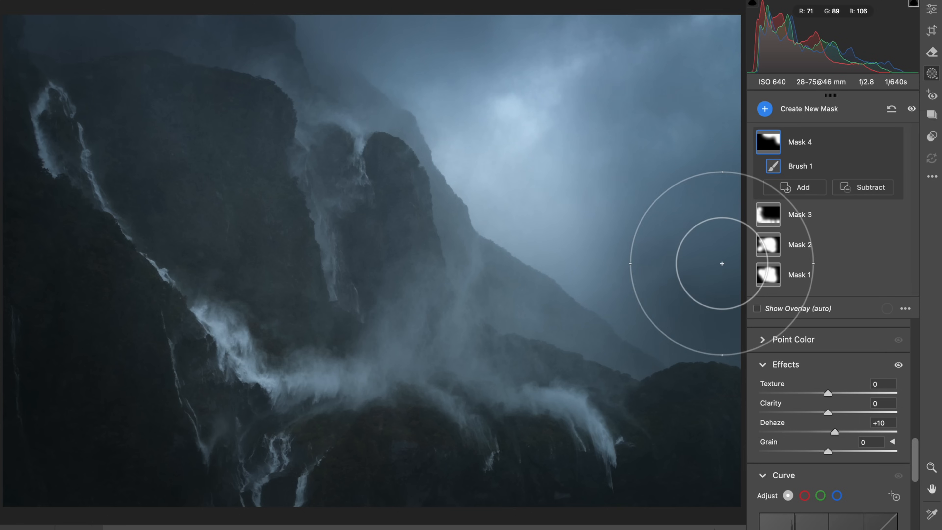
mouse_move(760, 246)
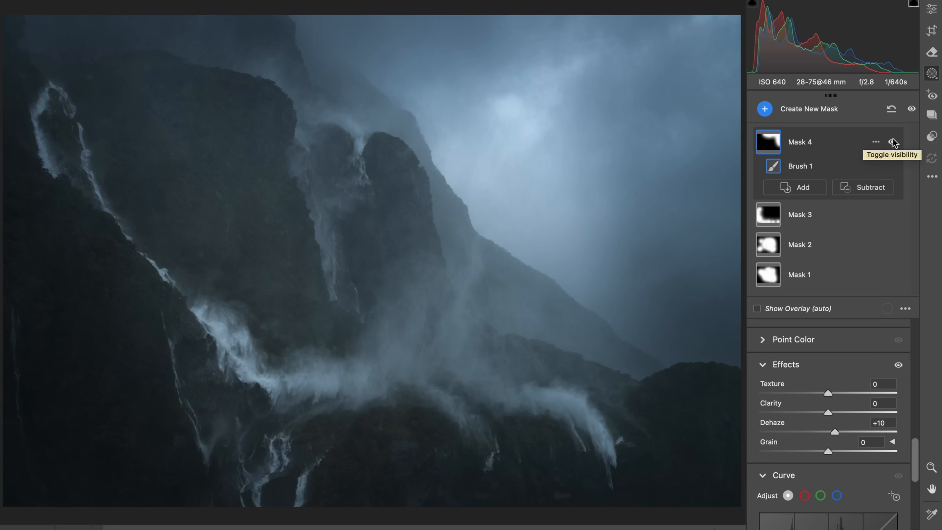
Step: Create a new brush mask with exposure +0.40 and paint it over the bright clouds, central cliffs and mist
key("k")
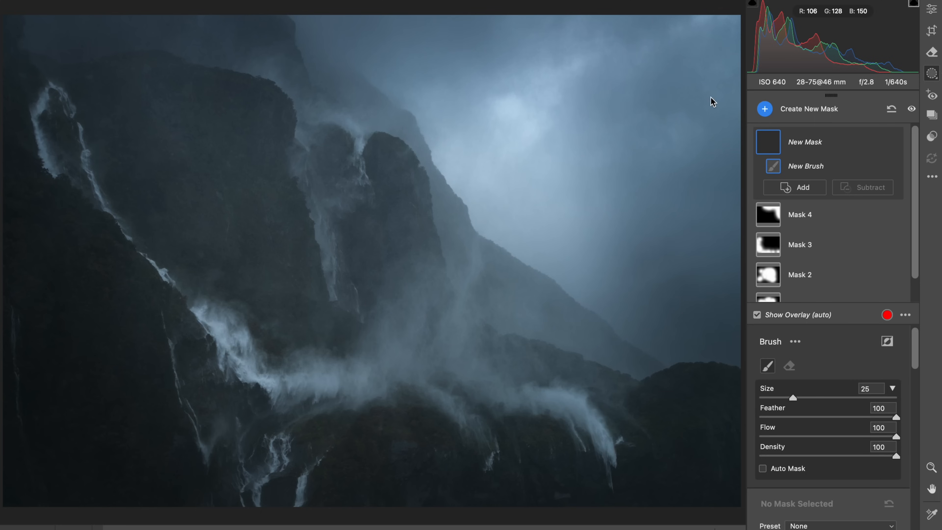
scroll(829, 426, "down", 5)
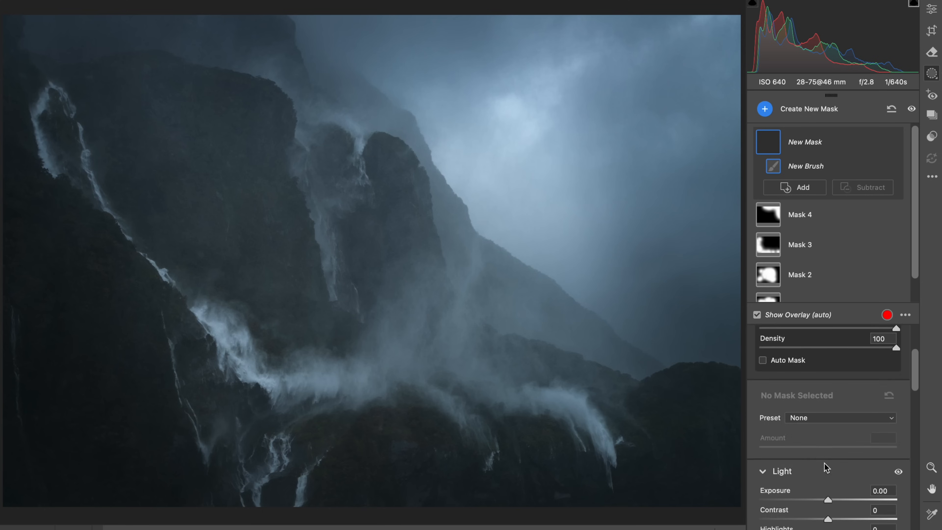
left_click_drag(835, 388, 835, 390)
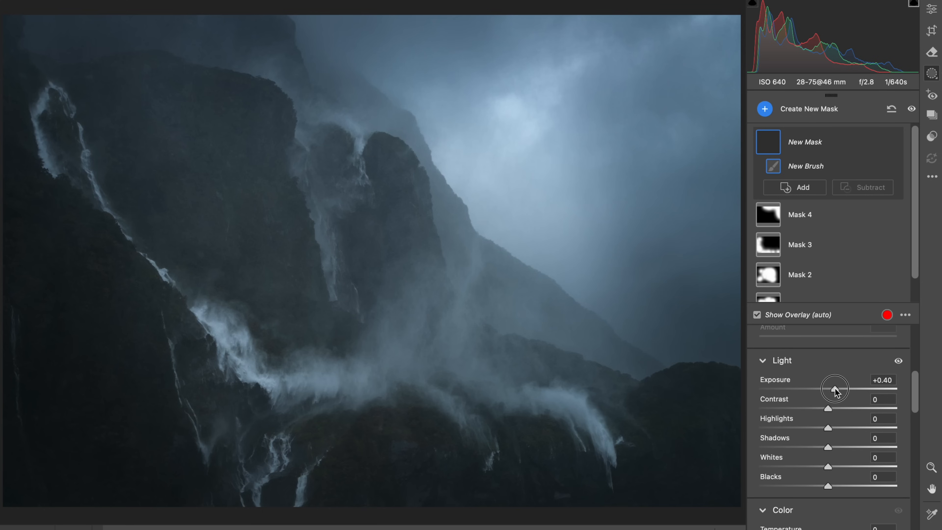
left_click(484, 179)
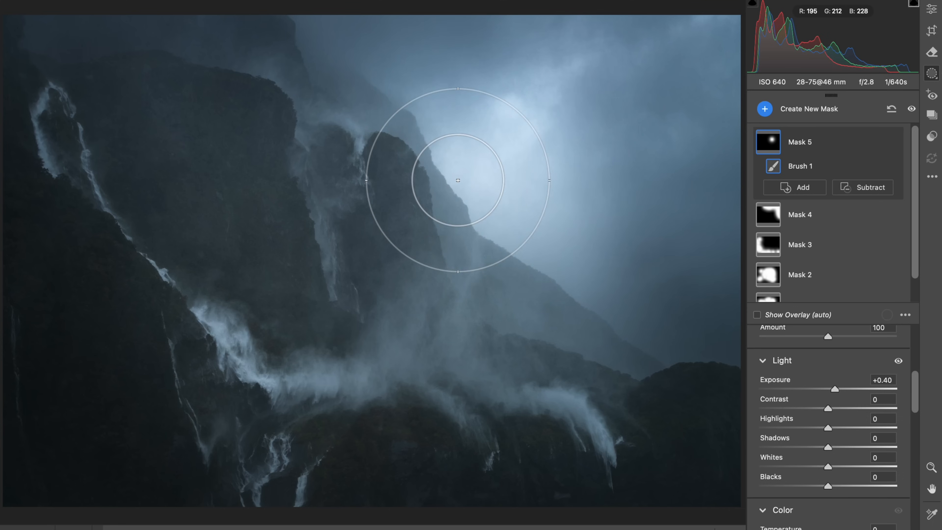
left_click_drag(462, 180, 355, 142)
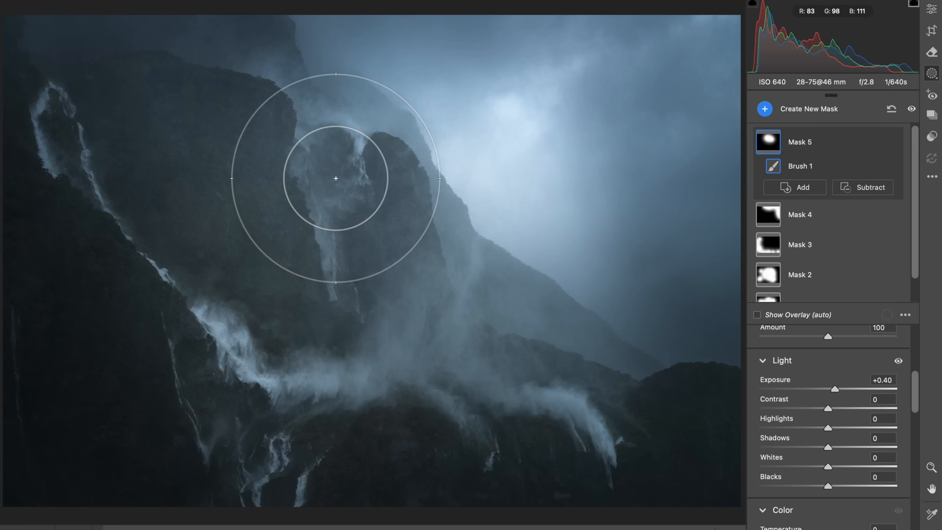
left_click_drag(343, 212, 428, 254)
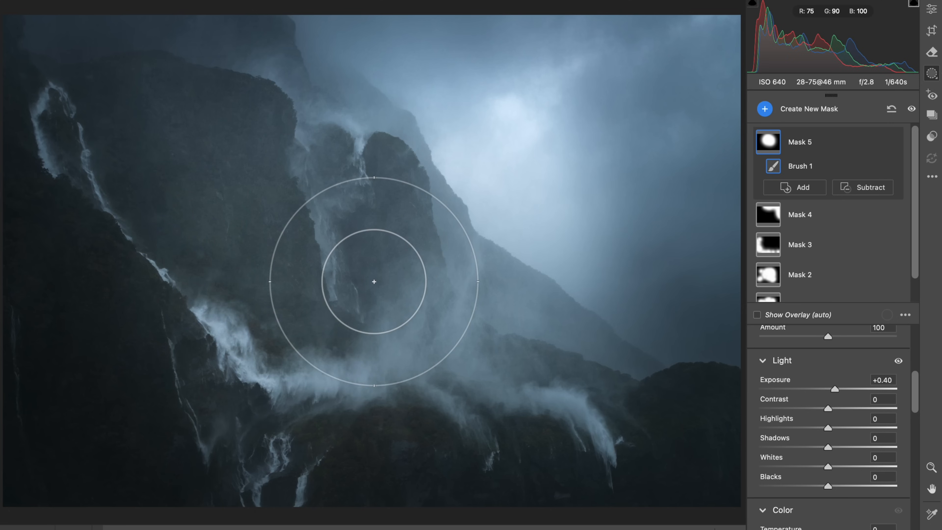
left_click(414, 305)
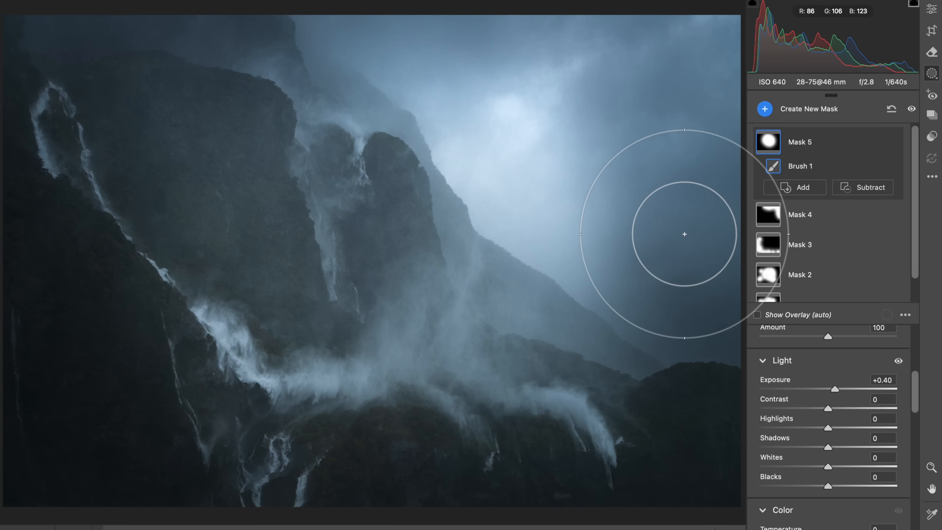
Step: Compare the photo with and without Mask 5's brightening by switching its visibility off and on
left_click(892, 142)
left_click(892, 142)
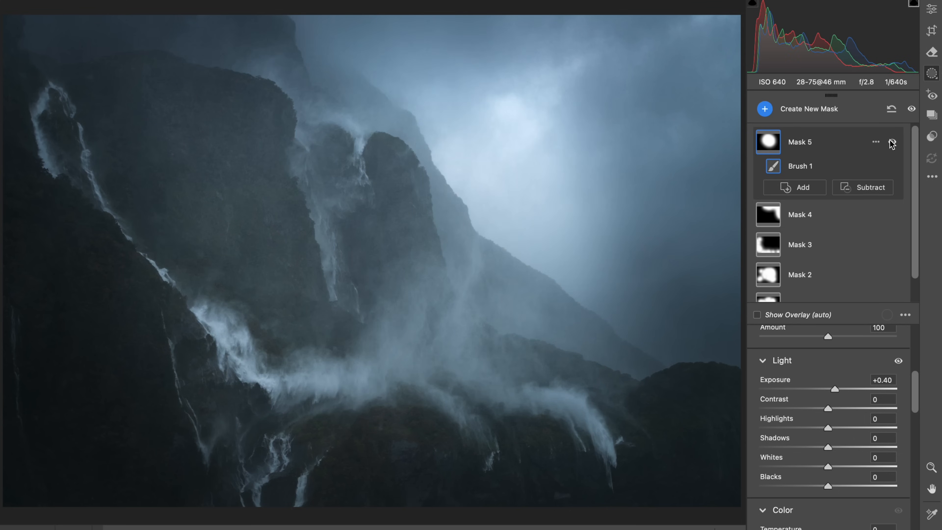
left_click(891, 142)
left_click(892, 142)
Step: Create a new brush mask with whites +28 and paint it over the mist and waterfalls with a size 9 brush
key("k")
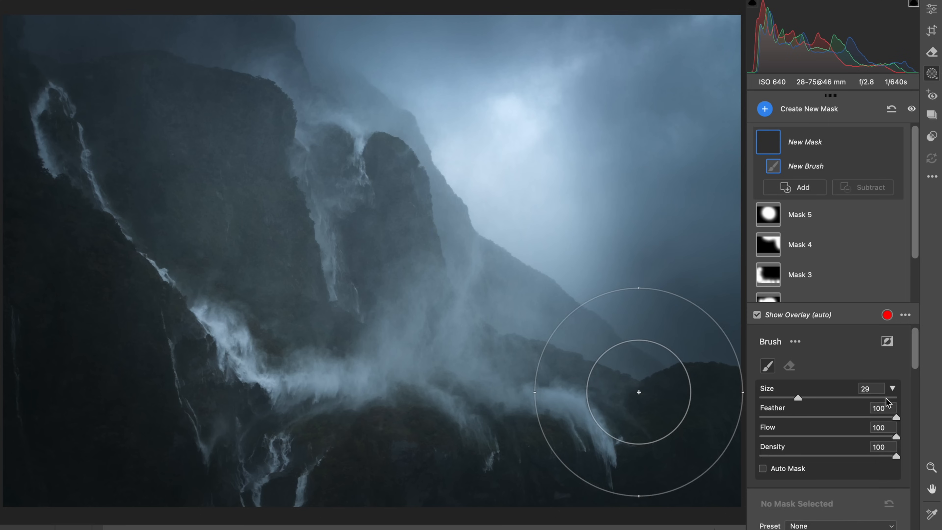
scroll(879, 398, "down", 5)
left_click_drag(841, 469, 847, 468)
scroll(429, 295, "down", 5)
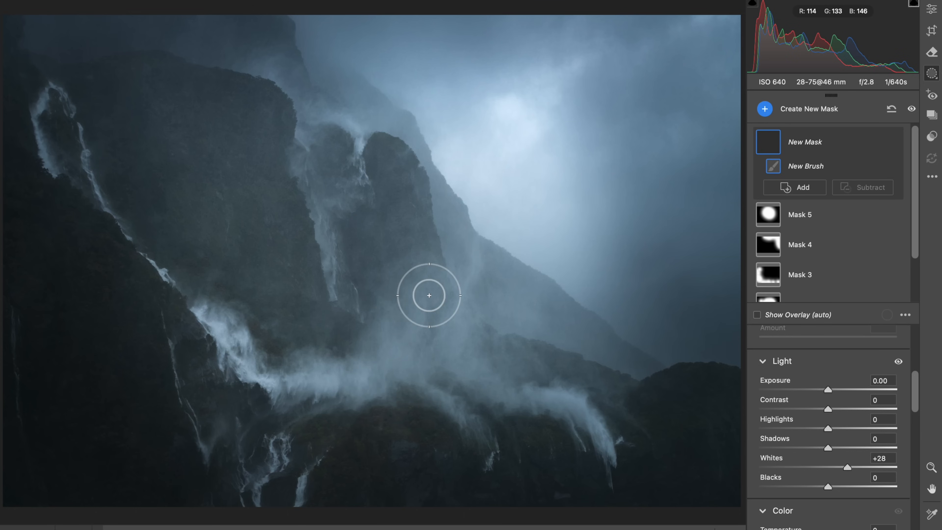
mouse_move(429, 296)
left_mouse_down()
mouse_move(462, 278)
mouse_move(425, 325)
mouse_move(395, 340)
mouse_move(498, 348)
mouse_move(589, 407)
mouse_move(409, 370)
mouse_move(260, 371)
left_mouse_up()
mouse_move(324, 220)
left_mouse_down()
mouse_move(203, 135)
mouse_move(285, 158)
mouse_move(281, 240)
mouse_move(303, 293)
mouse_move(350, 286)
mouse_move(353, 192)
mouse_move(395, 181)
mouse_move(426, 289)
mouse_move(460, 314)
mouse_move(499, 369)
mouse_move(597, 409)
left_mouse_up()
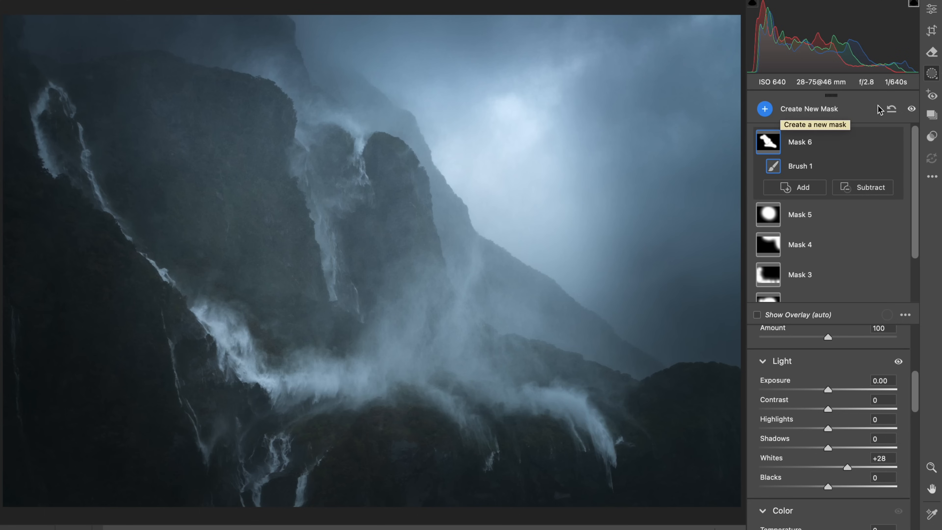
Step: Compare the photo before and after all masks by switching their overall visibility off and on
left_click(912, 109)
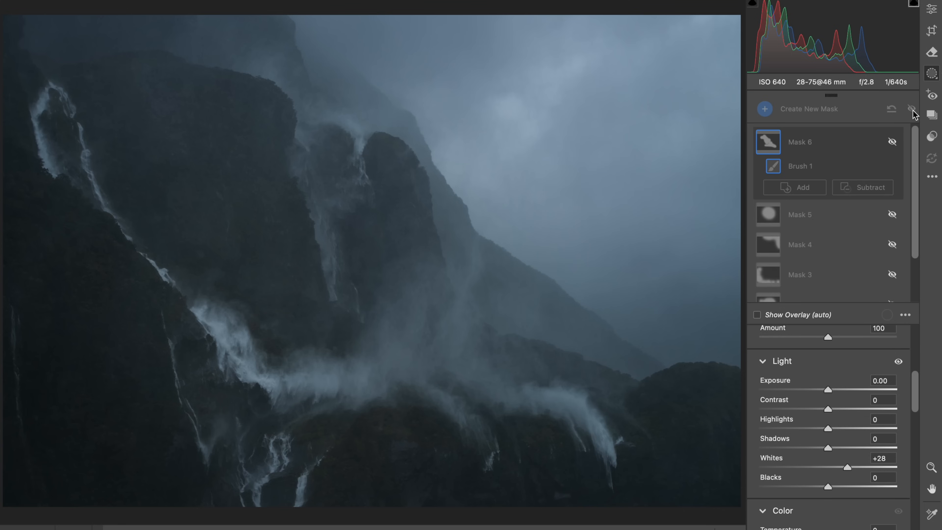
left_click(912, 109)
left_click(911, 109)
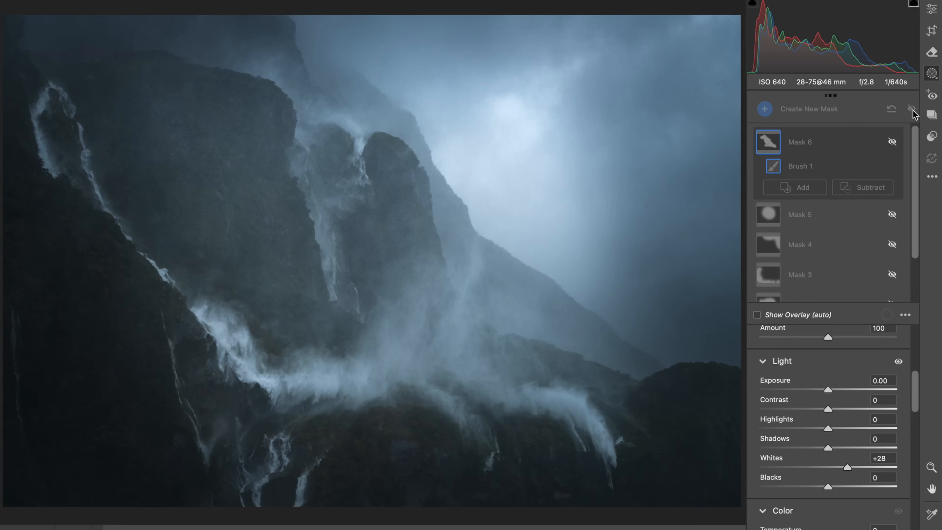
left_click(912, 109)
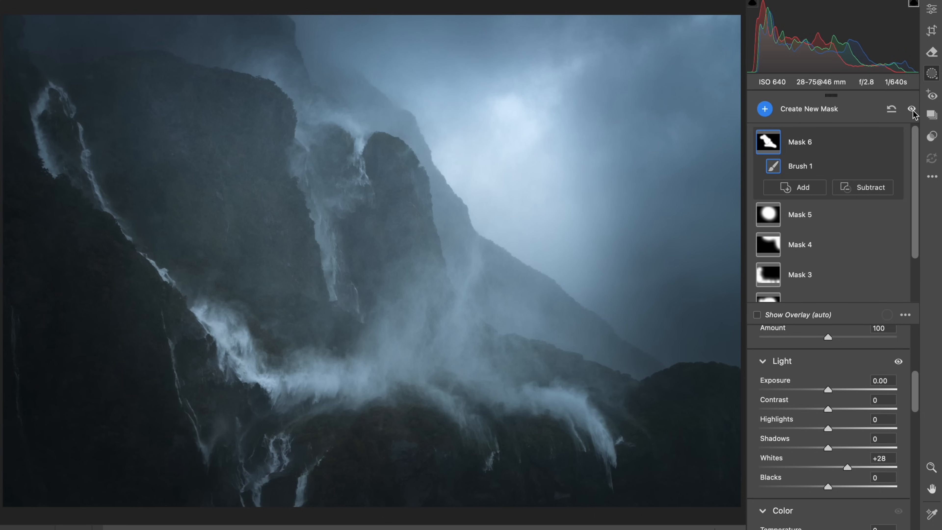
Step: Extend Mask 5 further right over the bright sky with a size 32 brush and compare the photo without masks
key("k")
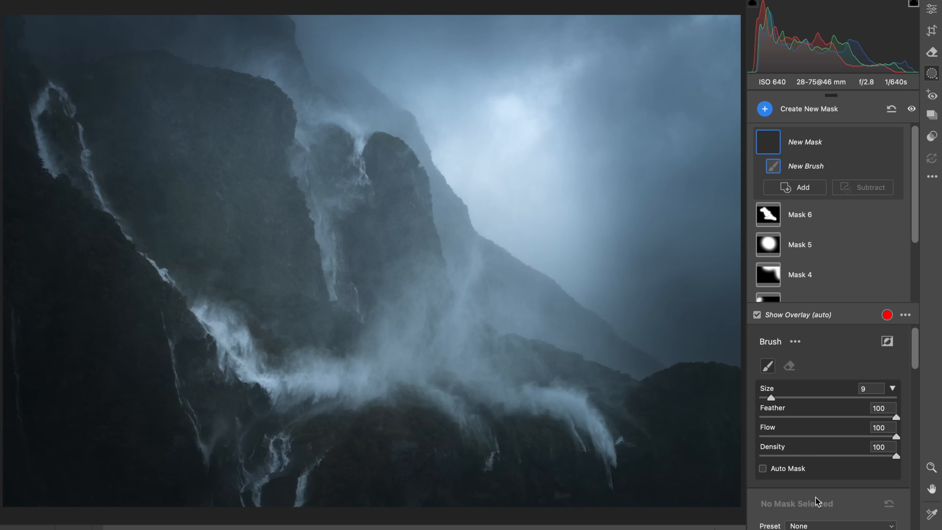
scroll(821, 477, "down", 5)
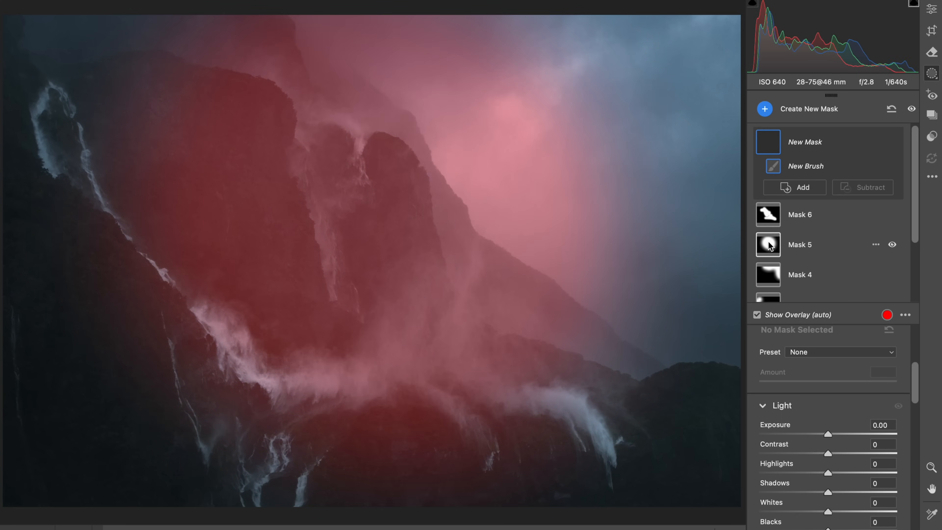
left_click(768, 245)
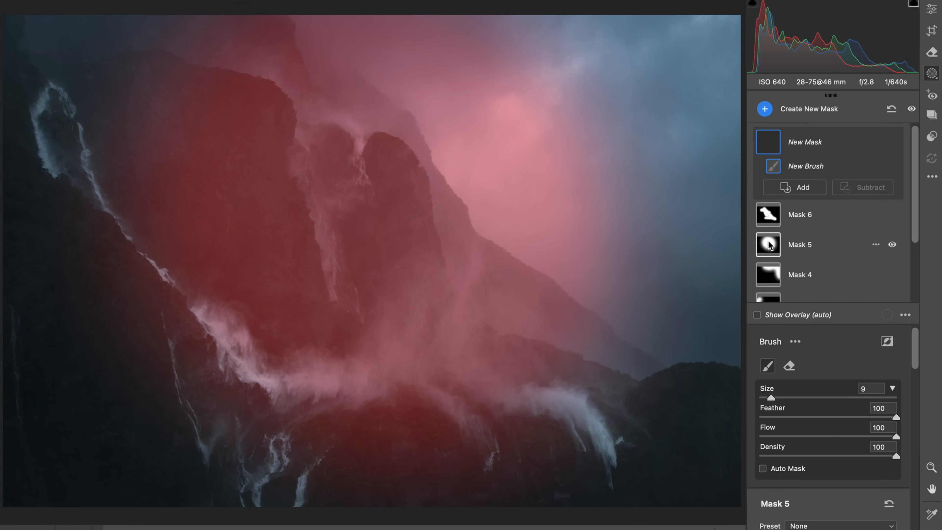
mouse_move(574, 180)
left_mouse_down()
mouse_move(599, 180)
mouse_move(584, 188)
mouse_move(596, 188)
left_mouse_up()
left_click(583, 194)
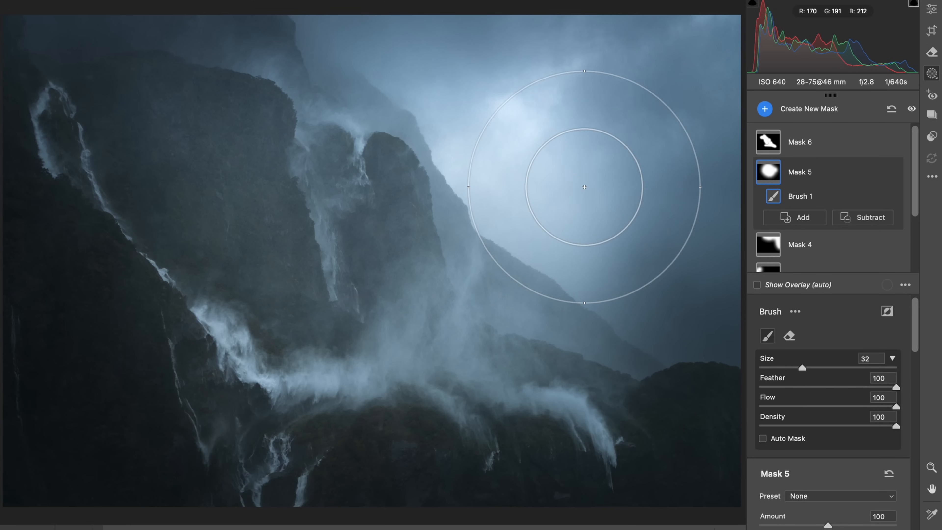
left_click(584, 187)
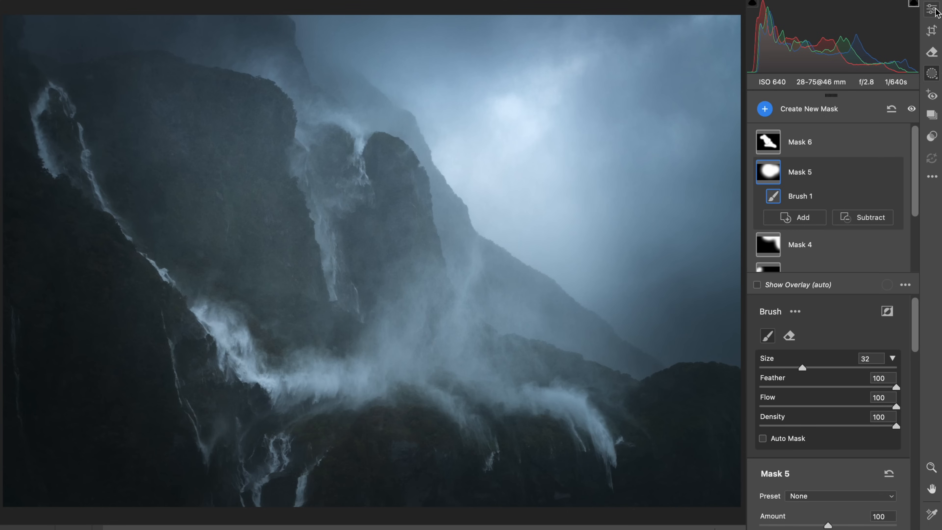
left_click(913, 109)
left_click(913, 110)
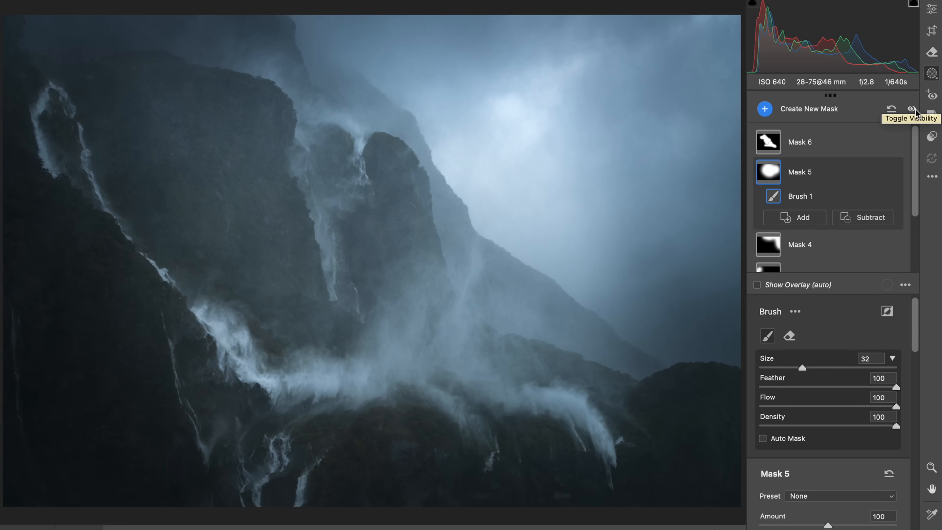
Step: Create a new brush mask with highlights +10, shadows +10 and whites +15, and paint it along the waterfalls
key("k")
scroll(837, 388, "down", 5)
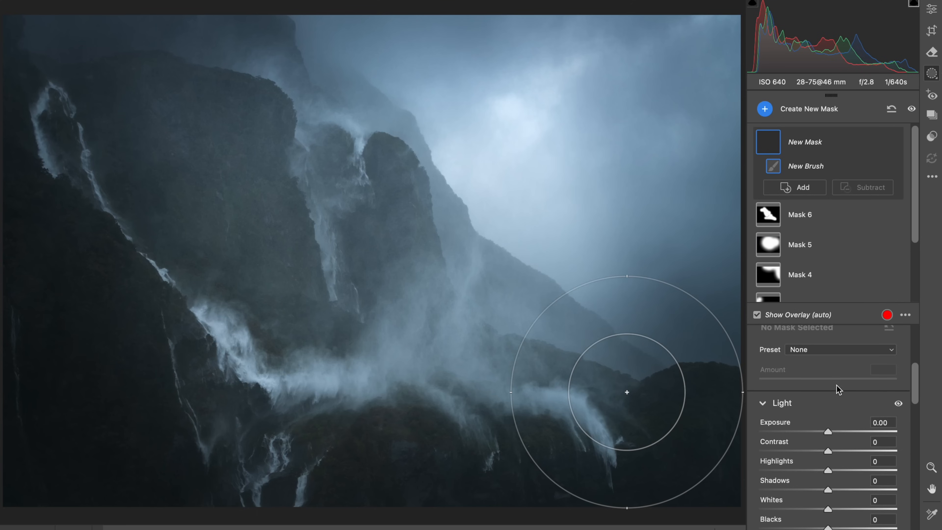
left_click_drag(827, 470, 835, 470)
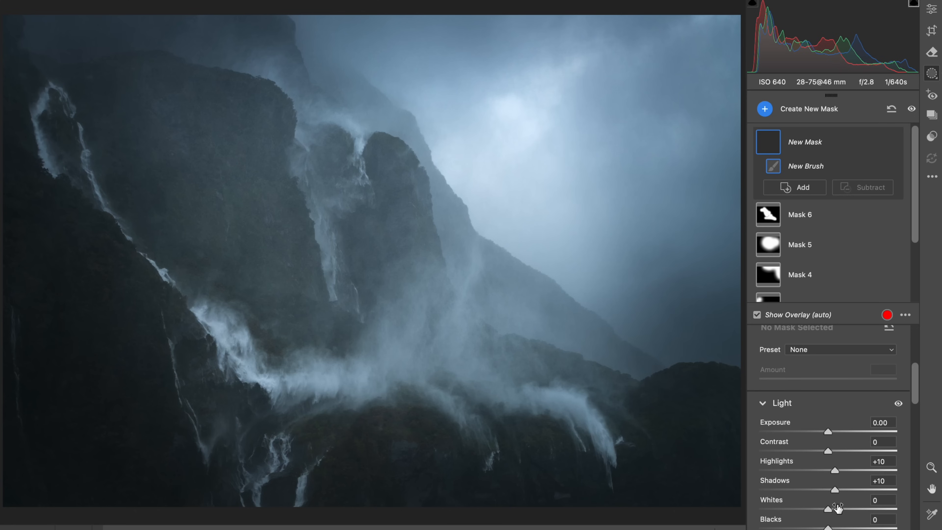
left_click_drag(828, 508, 838, 509)
key("o")
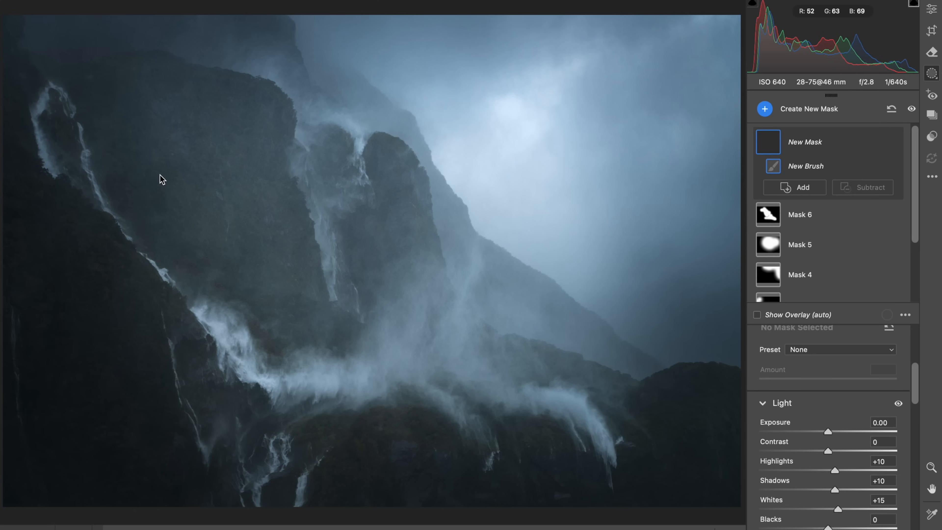
mouse_move(66, 132)
left_mouse_down()
mouse_move(140, 187)
mouse_move(257, 367)
mouse_move(283, 267)
mouse_move(311, 314)
mouse_move(498, 394)
mouse_move(482, 439)
mouse_move(627, 472)
left_mouse_up()
left_click(931, 8)
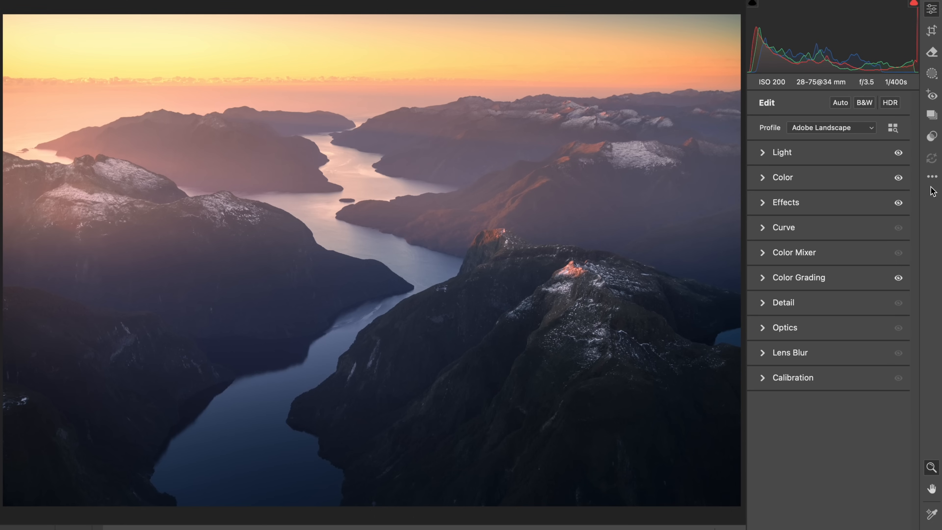
Step: Reset the fjord photo's existing edits and straighten its crop to an angle of -0.50
left_click(932, 178)
left_click(899, 207)
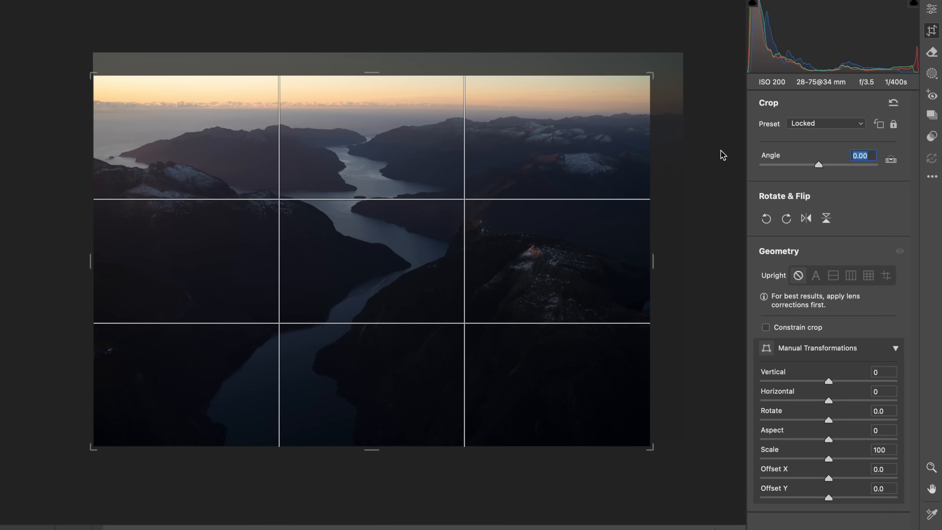
key("Down")
key("Down")
key("Down")
key("Down")
key("Down")
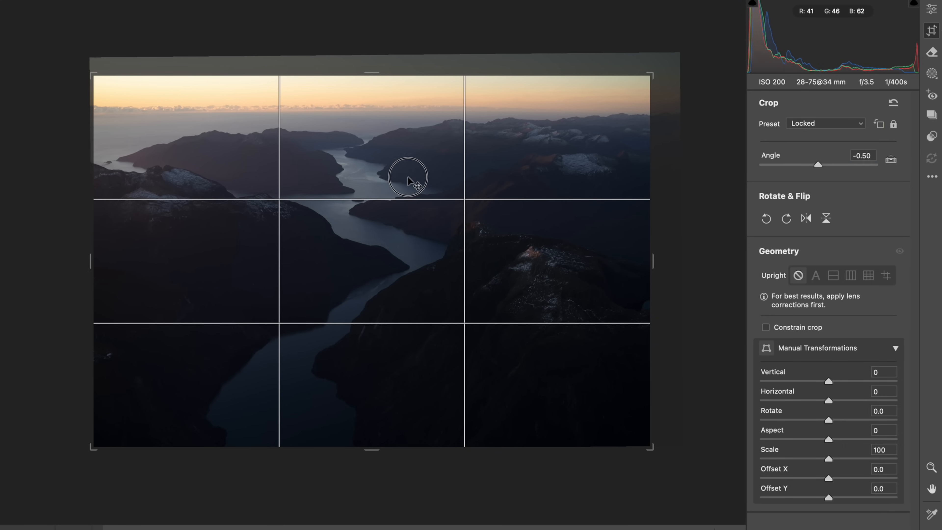
Step: Apply the Adobe Landscape profile to the fjord photo, with exposure +0.65 and highlights -35
left_click(931, 10)
left_click(830, 127)
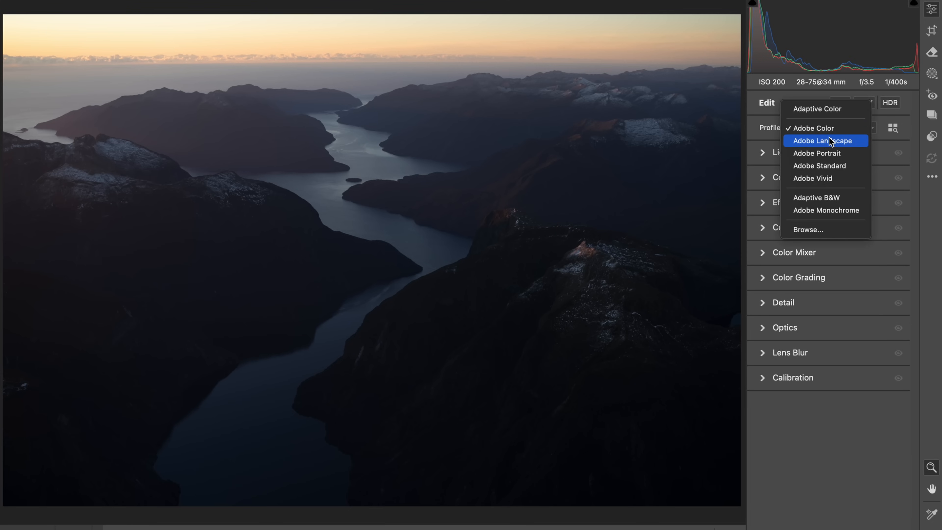
left_click(830, 141)
left_click(816, 152)
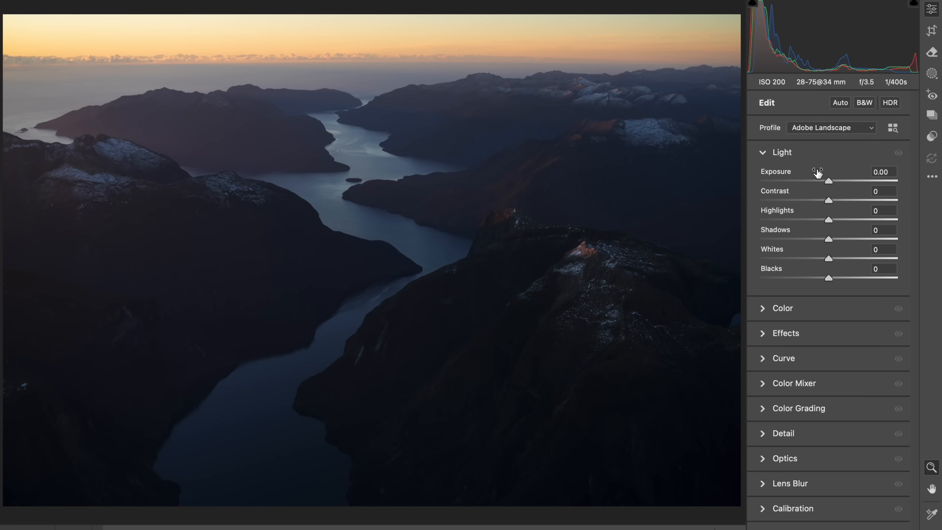
left_click(837, 180)
left_click(800, 219)
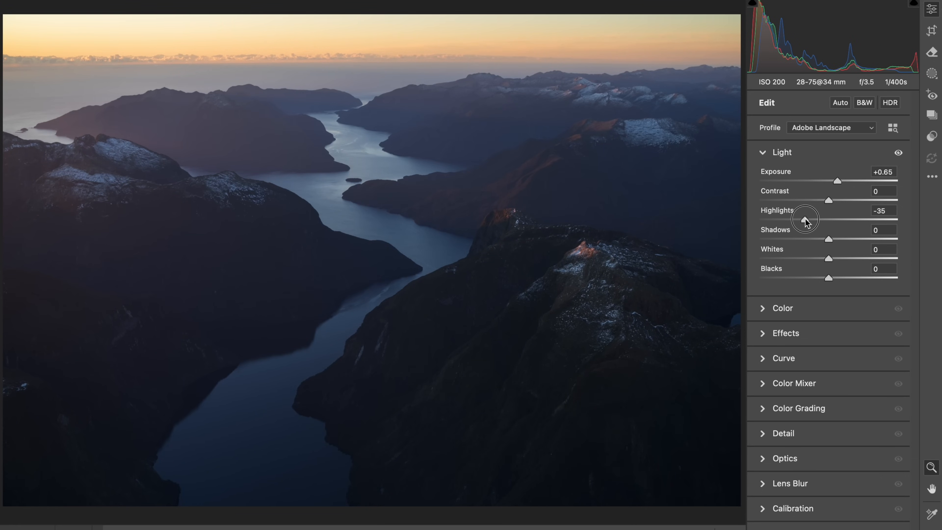
Step: Warm the photo's white balance by setting the temperature to 5300
left_click(815, 308)
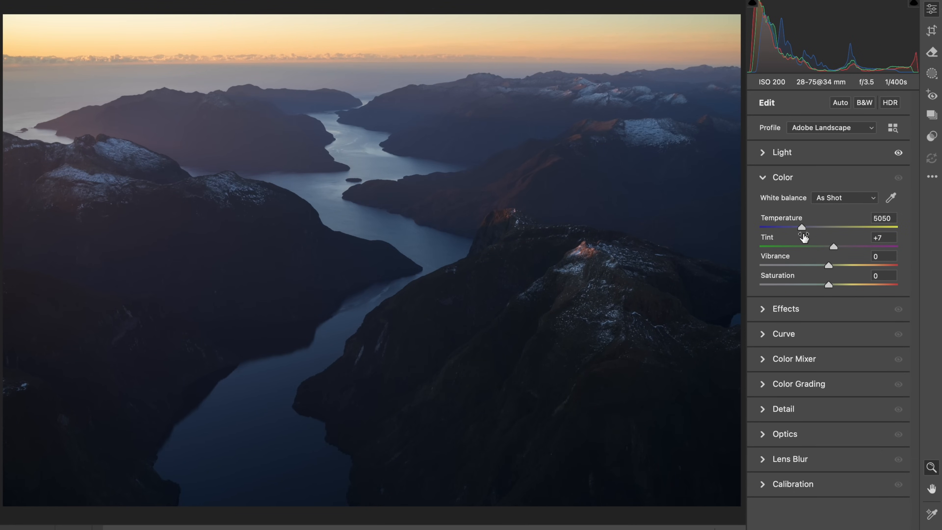
left_click_drag(803, 227, 806, 225)
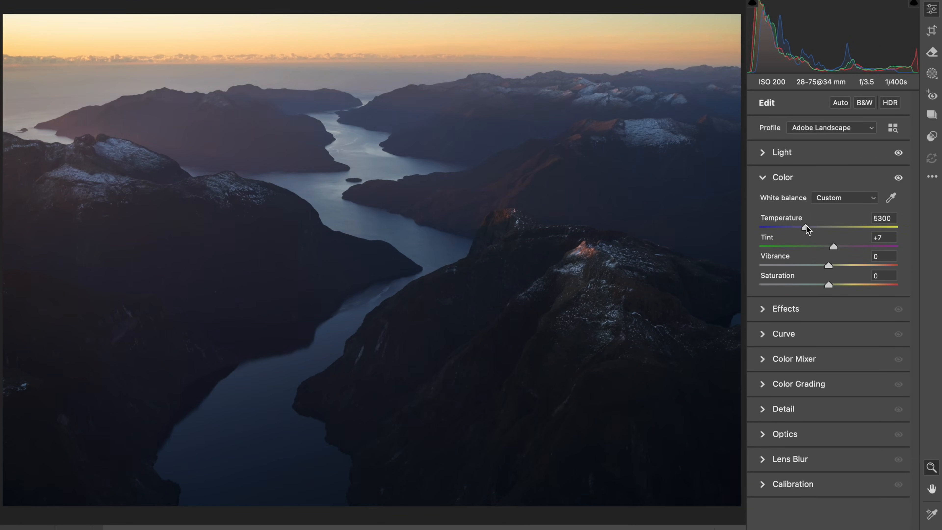
left_click(803, 181)
Step: Color-grade the highlights toward orange and the midtones slightly toward blue, at about hue 234 and saturation 9
left_click(813, 278)
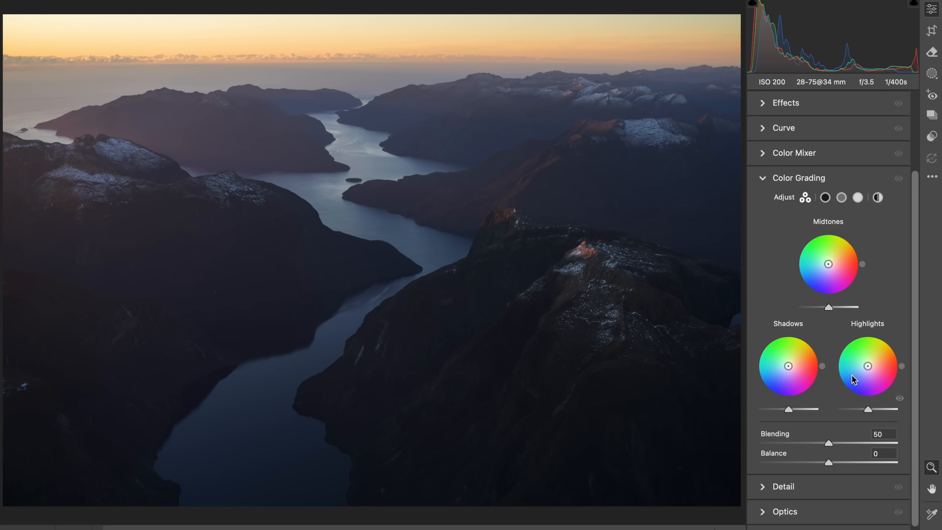
left_click_drag(901, 365, 896, 347)
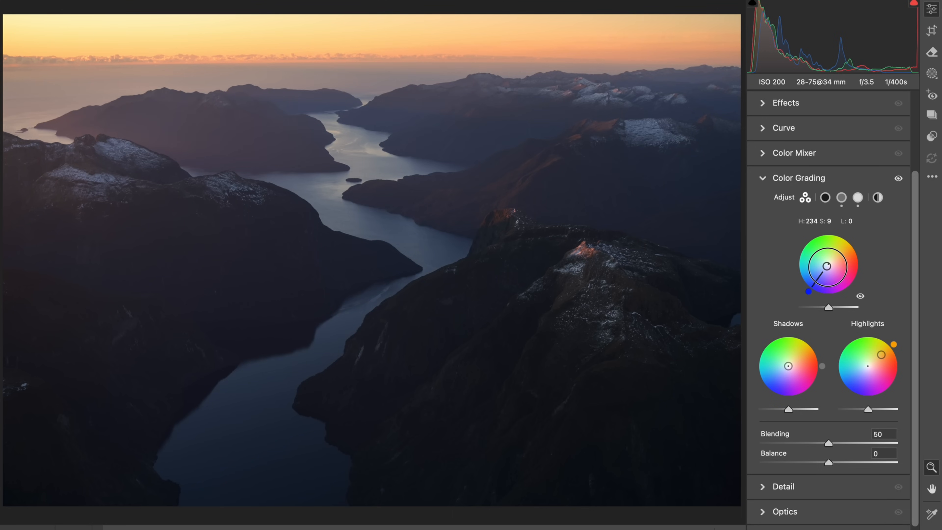
left_click(810, 179)
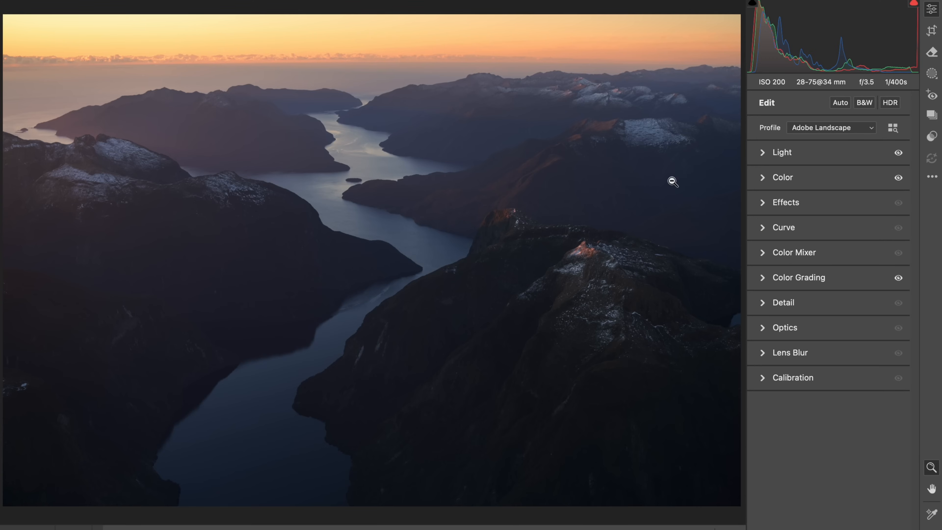
Step: Create a brush mask across the horizon and distant mountains, and set its exposure to +0.60
key("k")
left_click_drag(551, 232, 570, 234)
scroll(811, 484, "down", 3)
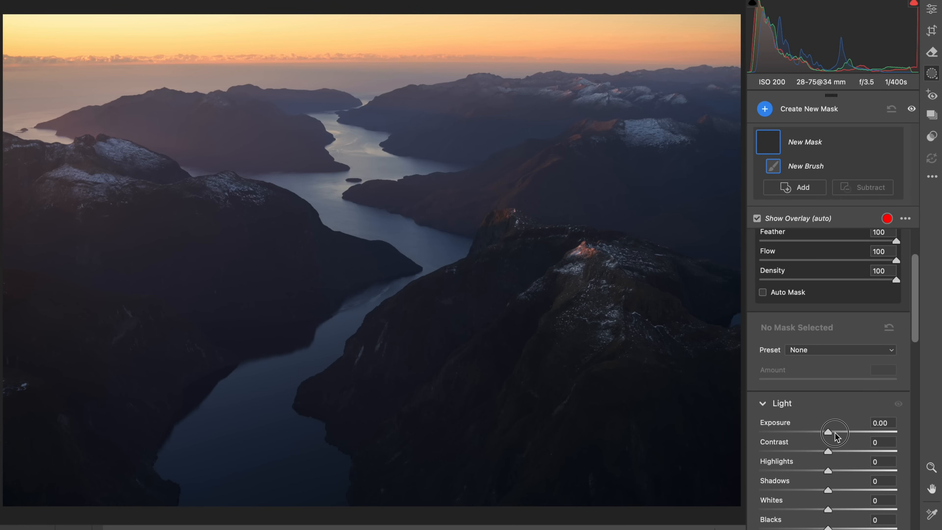
left_click_drag(63, 116, 33, 136)
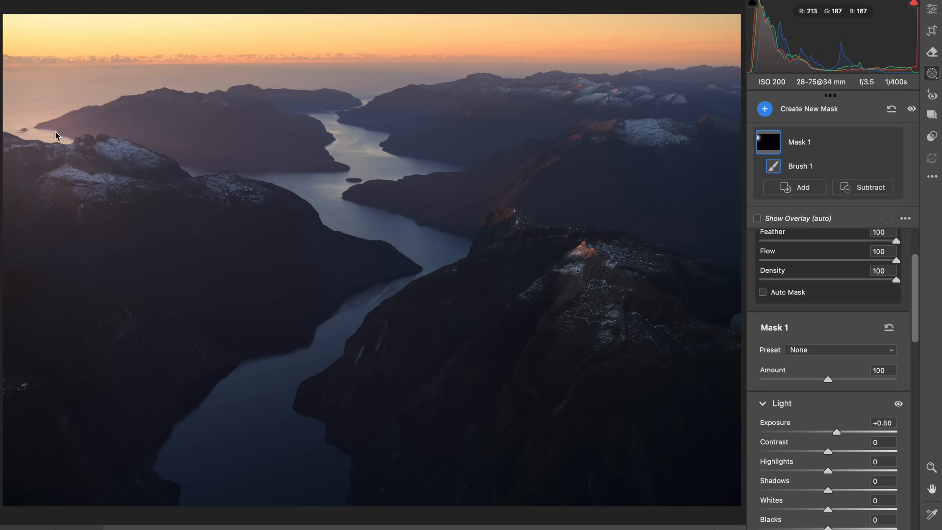
mouse_move(205, 144)
left_mouse_down()
mouse_move(576, 146)
mouse_move(657, 159)
mouse_move(724, 191)
mouse_move(722, 170)
left_mouse_up()
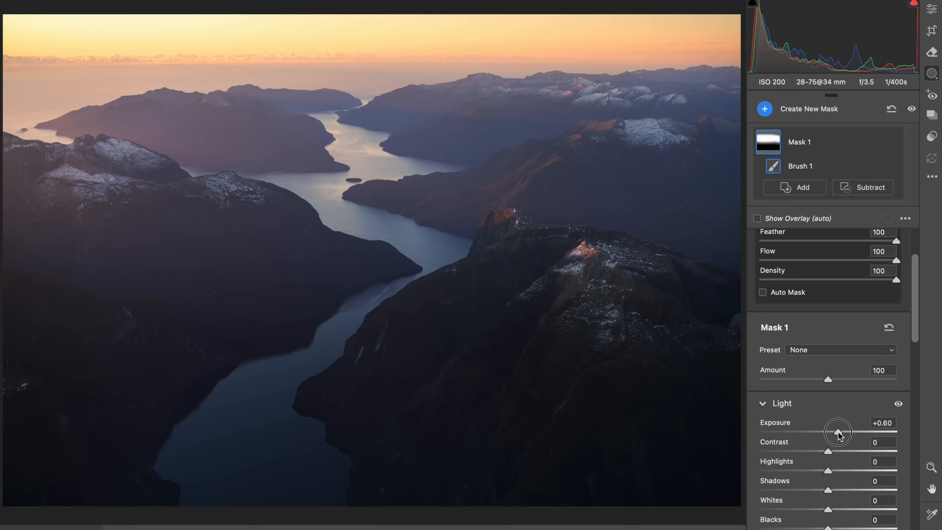
left_click_drag(838, 432, 838, 433)
Step: Create a second brush mask over the mountains and water, and set its whites to +60
key("k")
scroll(793, 467, "down", 5)
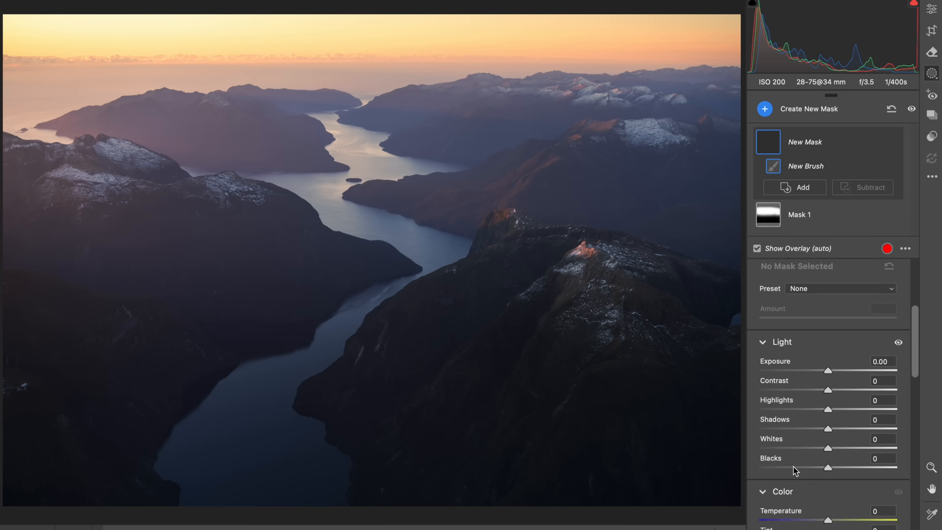
scroll(794, 467, "down", 10)
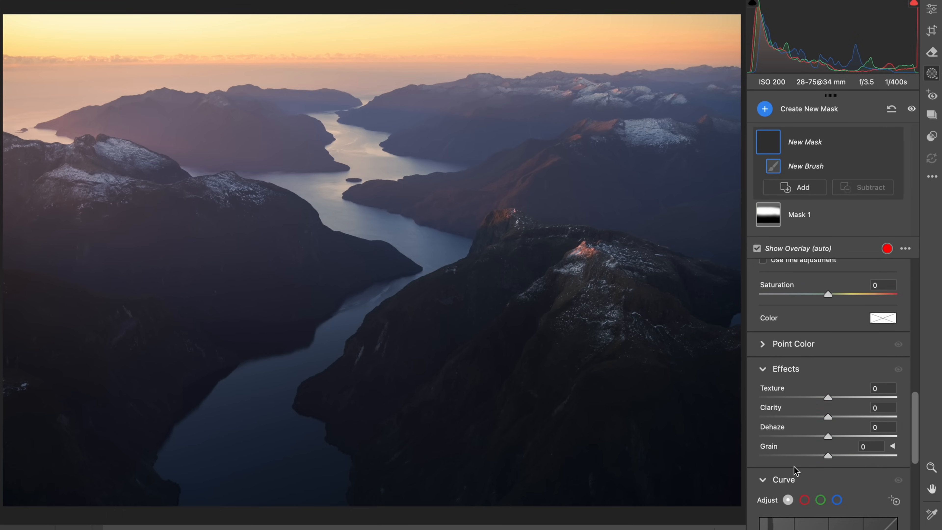
scroll(794, 466, "up", 5)
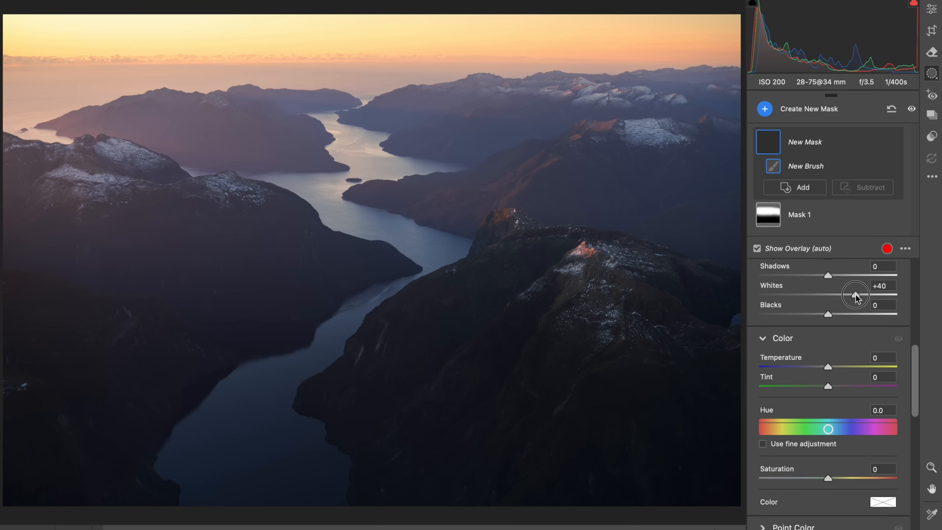
mouse_move(404, 226)
left_mouse_down()
mouse_move(55, 216)
mouse_move(506, 211)
mouse_move(553, 242)
mouse_move(658, 208)
mouse_move(702, 241)
left_mouse_up()
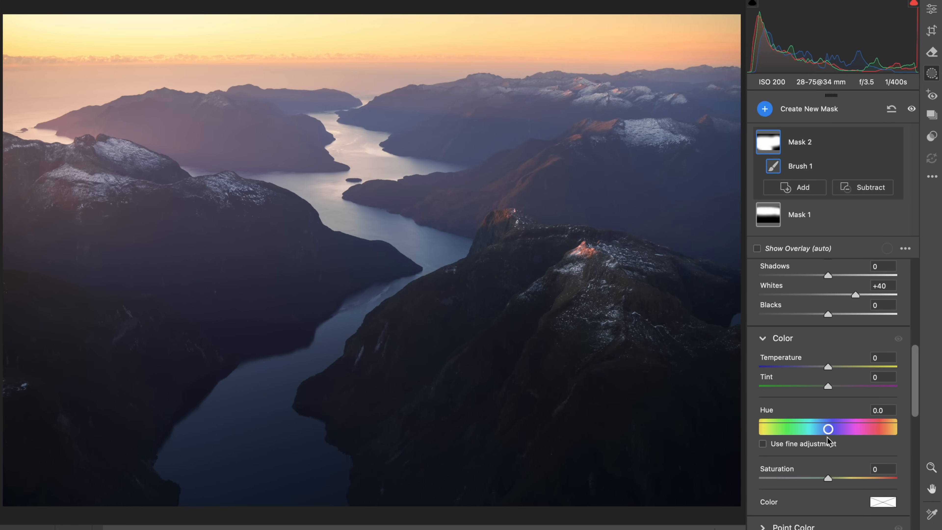
mouse_move(854, 294)
left_mouse_down()
mouse_move(867, 295)
mouse_move(835, 295)
mouse_move(879, 293)
mouse_move(849, 293)
mouse_move(868, 295)
left_mouse_up()
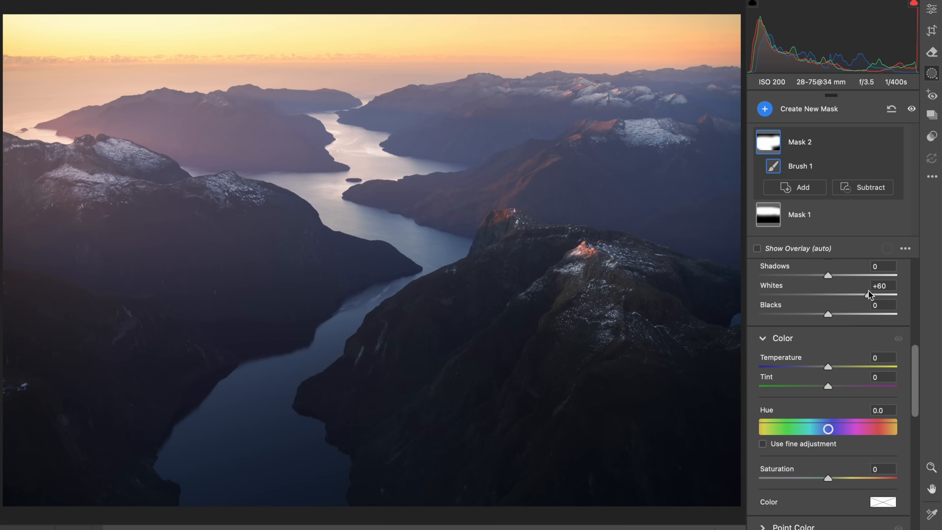
Step: Create a third brush mask with shadows +20 and blacks +10, and paint it over the midground mountain slopes and river bend
key("k")
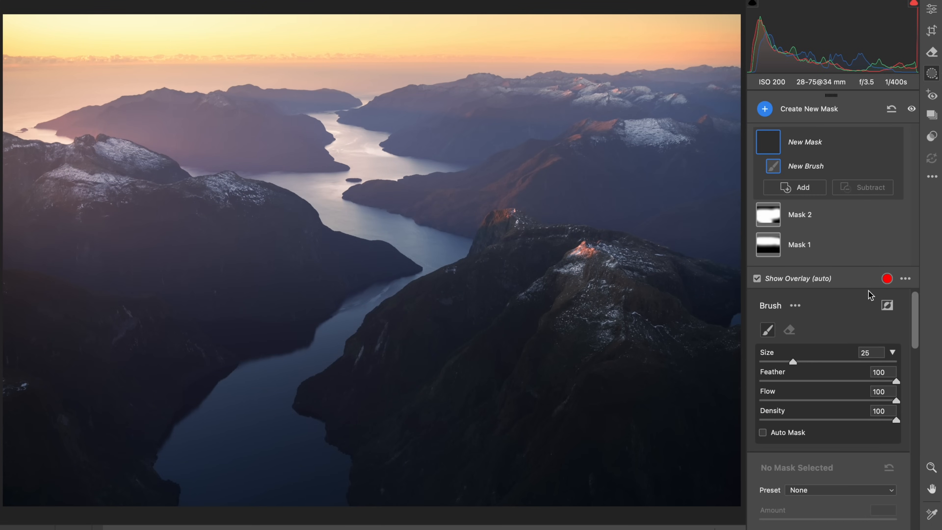
scroll(827, 471, "down", 3)
scroll(828, 467, "down", 2)
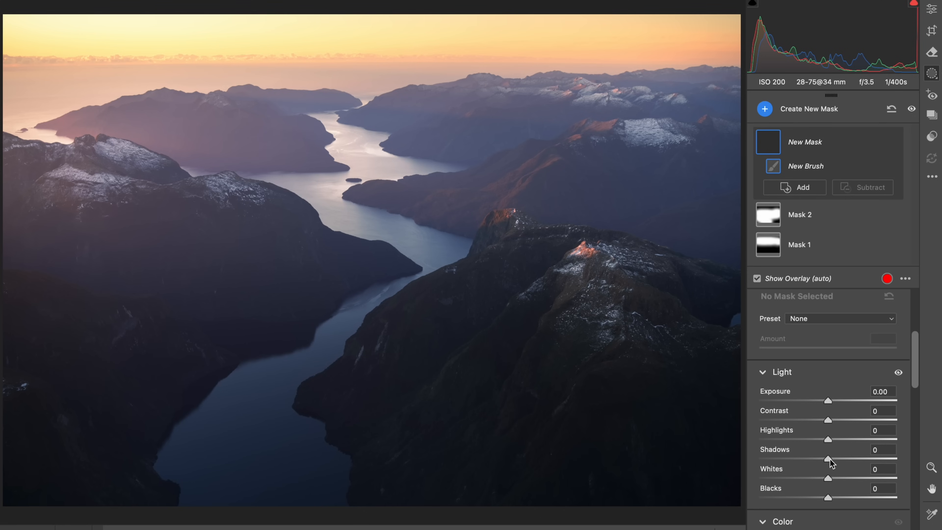
left_click_drag(841, 459, 841, 460)
left_click_drag(549, 189, 536, 189)
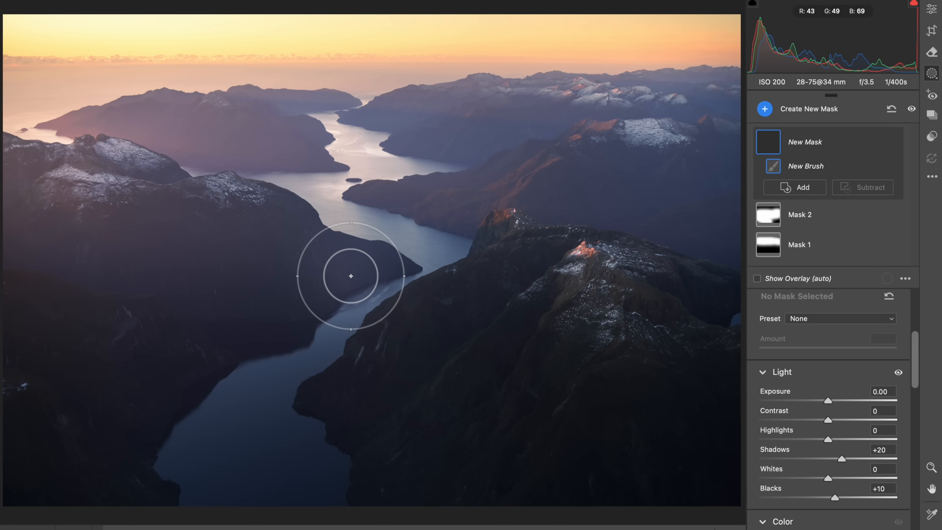
mouse_move(342, 276)
left_mouse_down()
mouse_move(275, 278)
mouse_move(234, 249)
mouse_move(167, 232)
mouse_move(130, 232)
mouse_move(103, 246)
left_mouse_up()
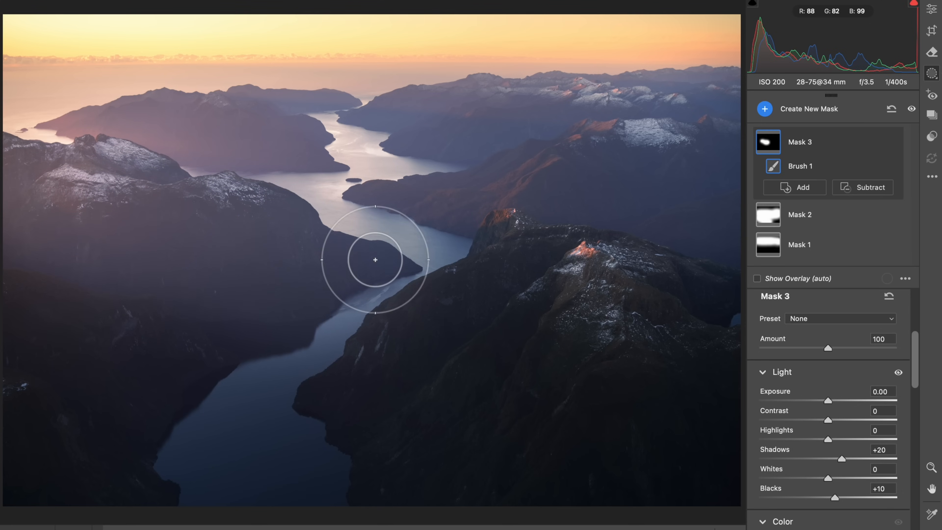
scroll(452, 187, "down", 3)
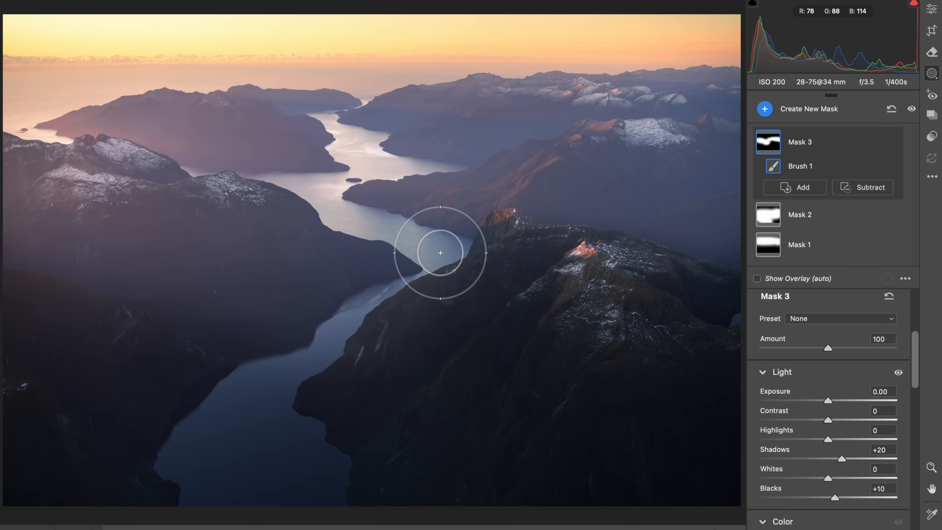
mouse_move(440, 252)
left_mouse_down()
mouse_move(389, 304)
mouse_move(320, 331)
mouse_move(248, 315)
left_mouse_up()
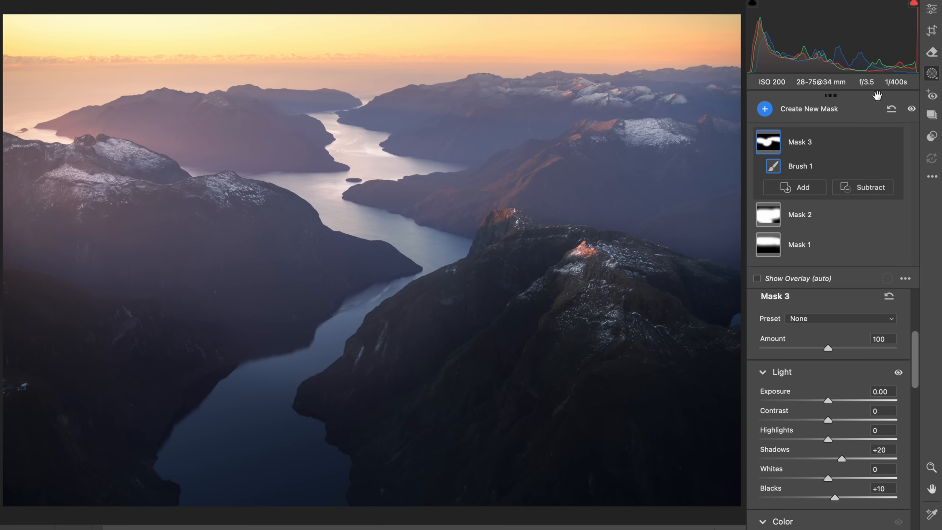
Step: Set the whole photo's shadows to +10 and exposure to +0.50
left_click(932, 11)
left_click(812, 153)
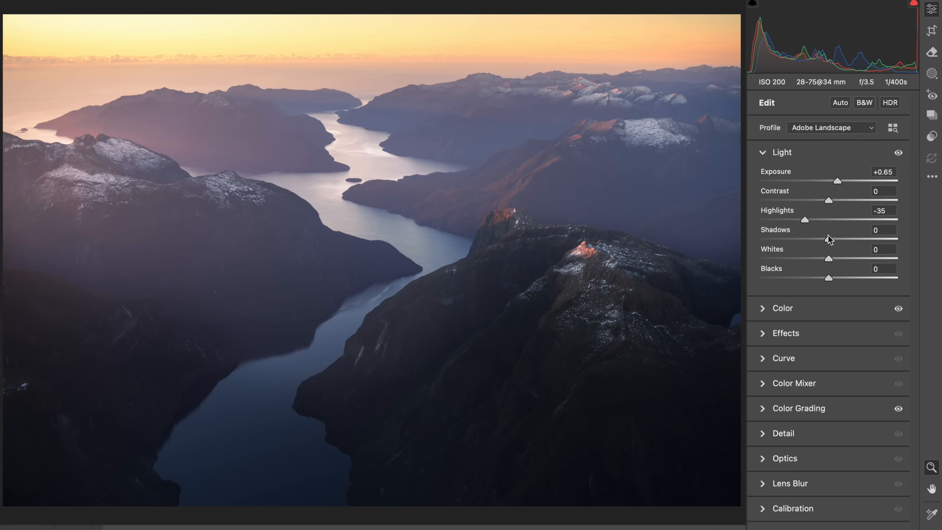
left_click_drag(841, 240, 841, 241)
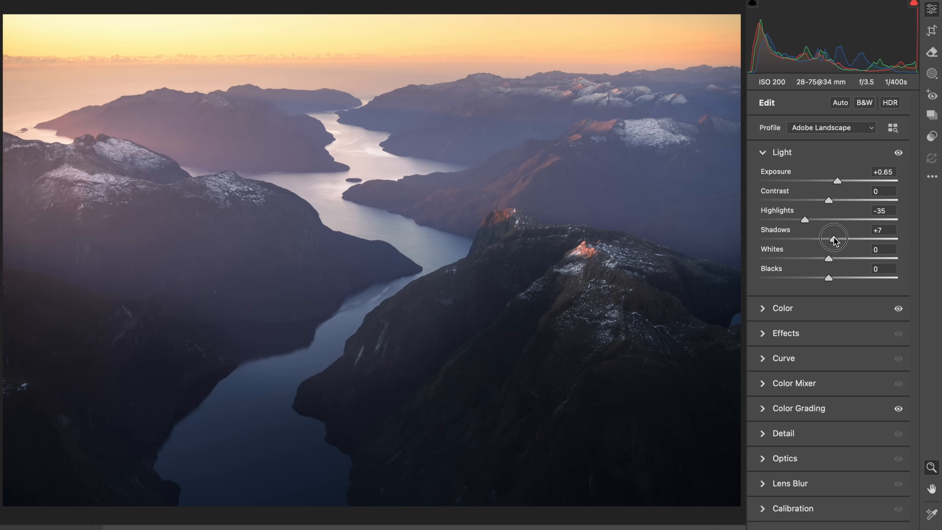
left_click_drag(835, 239, 836, 239)
left_click(837, 181)
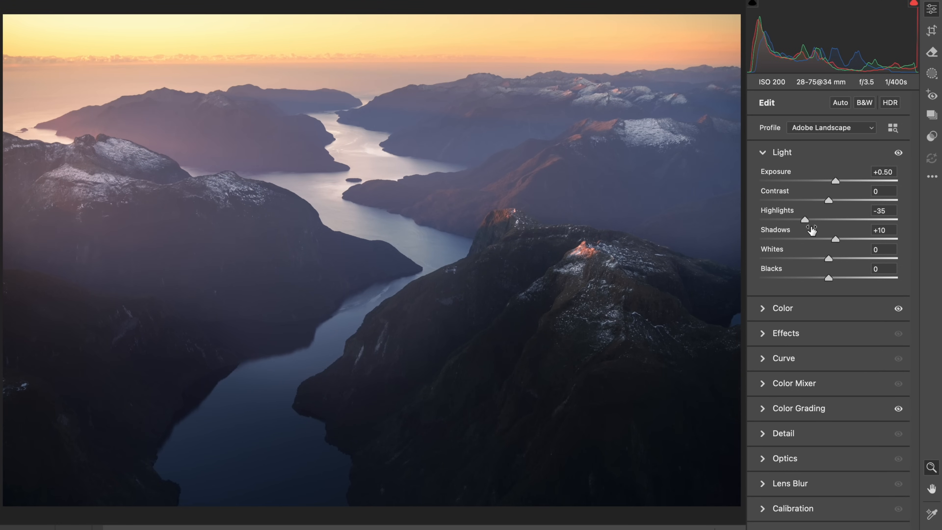
Step: Create a brush mask with highlights +30, whites +20 and temperature +10, and paint it over the snowy ridges with a size 13 brush
key("k")
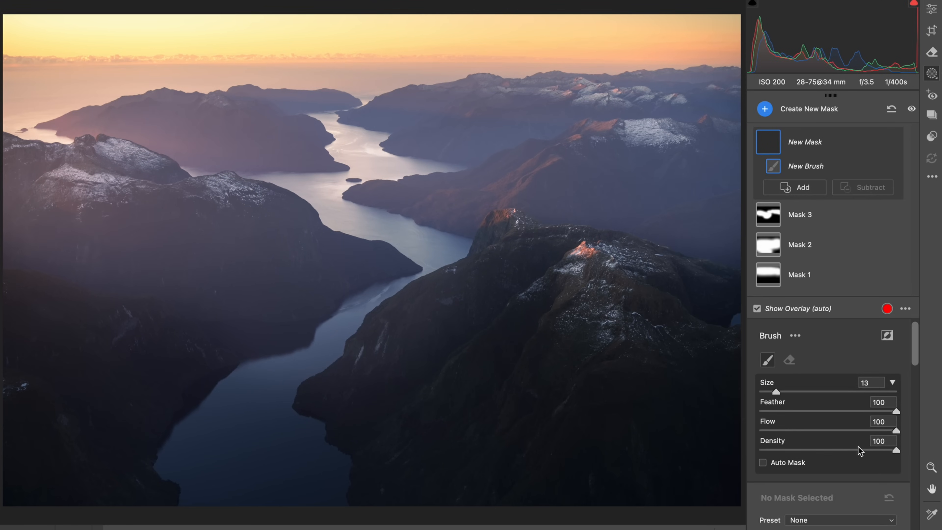
scroll(849, 442, "down", 1)
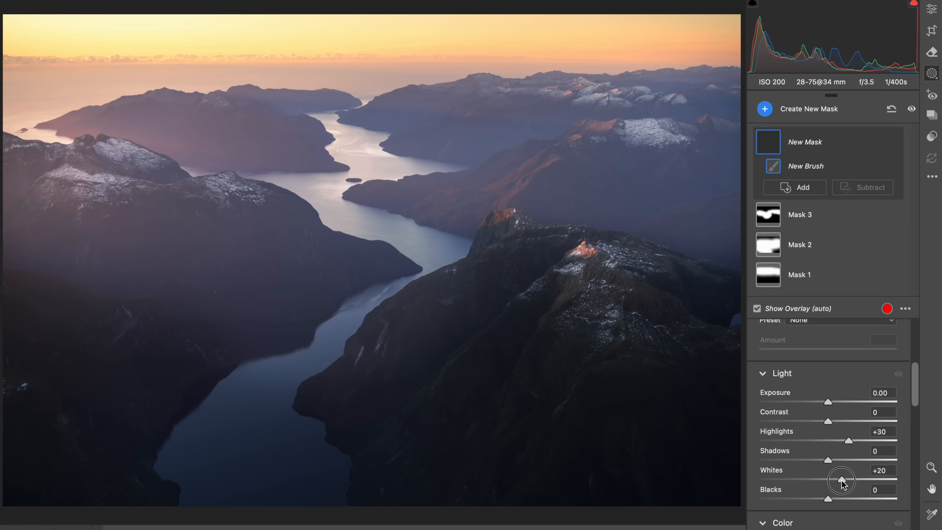
scroll(842, 483, "down", 5)
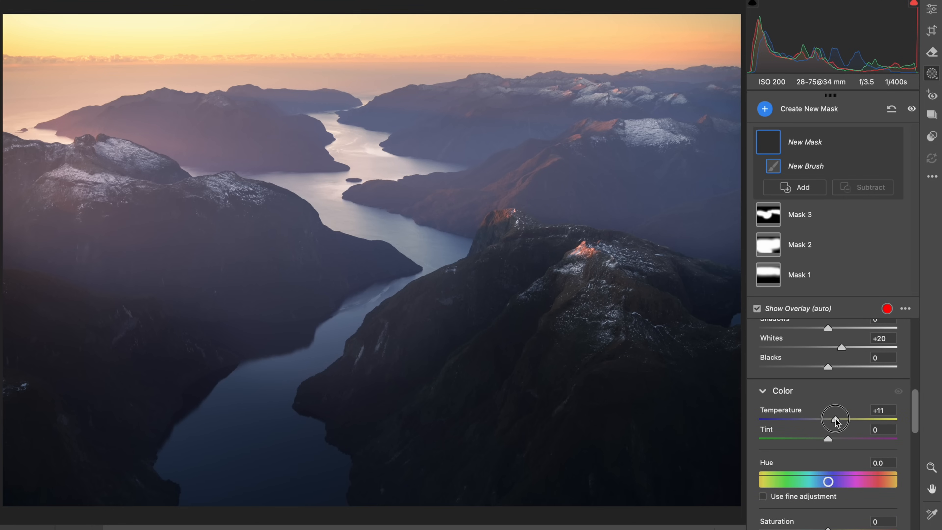
mouse_move(88, 152)
left_mouse_down()
mouse_move(437, 148)
mouse_move(340, 155)
mouse_move(485, 162)
mouse_move(693, 155)
mouse_move(607, 173)
left_mouse_up()
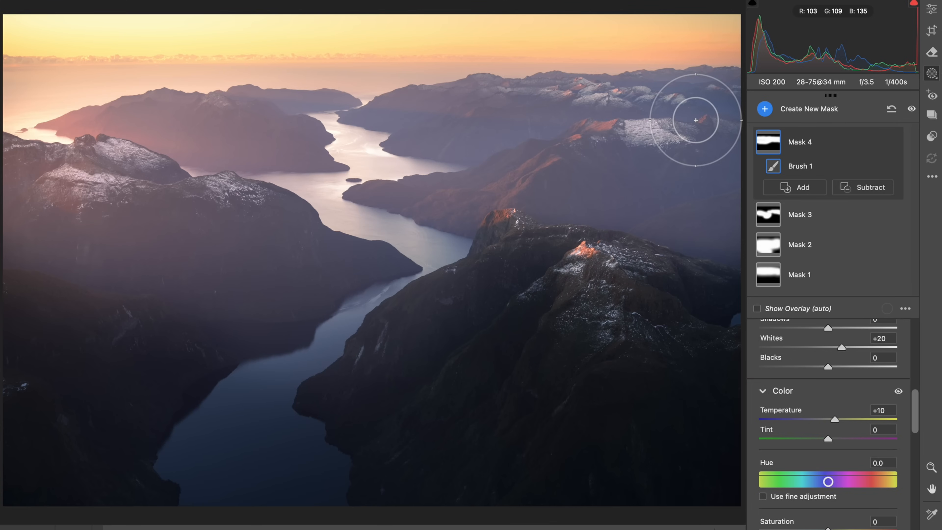
Step: Compare the photo with and without all four brush masks by toggling their combined visibility
left_click(934, 10)
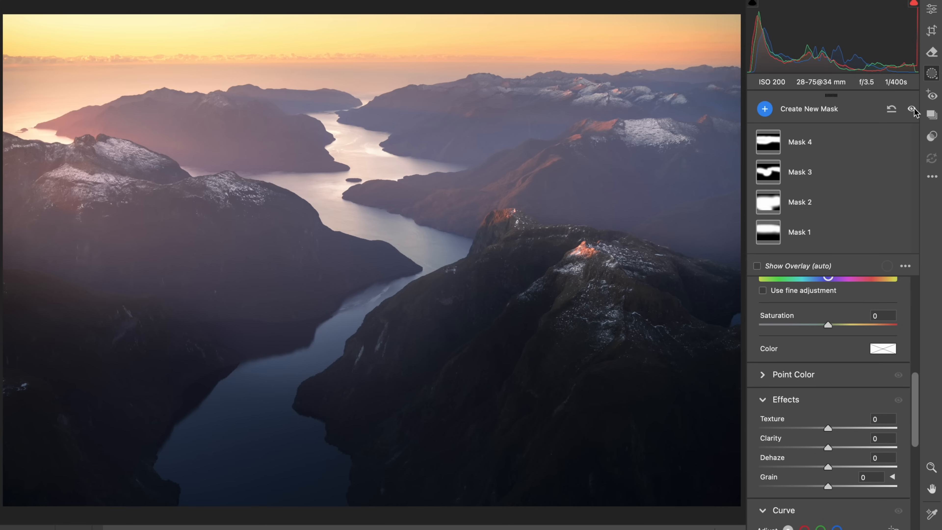
left_click(911, 110)
left_click(911, 110)
left_click(911, 110)
left_click(911, 110)
left_click(912, 110)
left_click(911, 110)
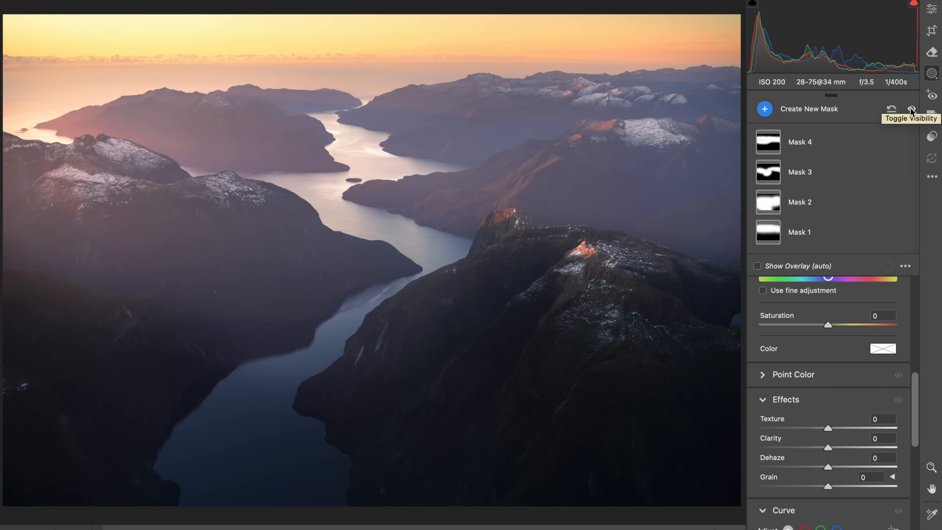
Step: Inspect the dark foreground mountain slope up close in the general edit settings, and return to the full photo view
left_click(932, 9)
left_click(574, 329)
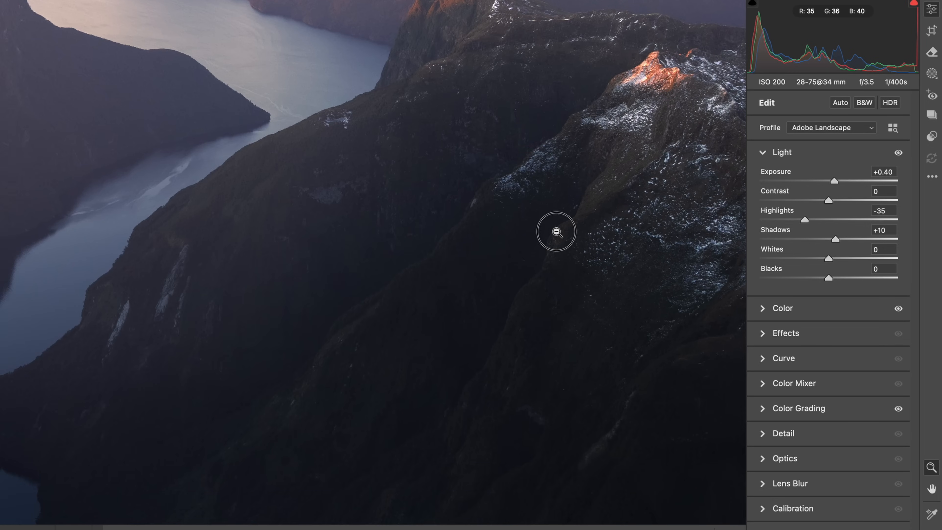
left_click_drag(557, 231, 588, 232)
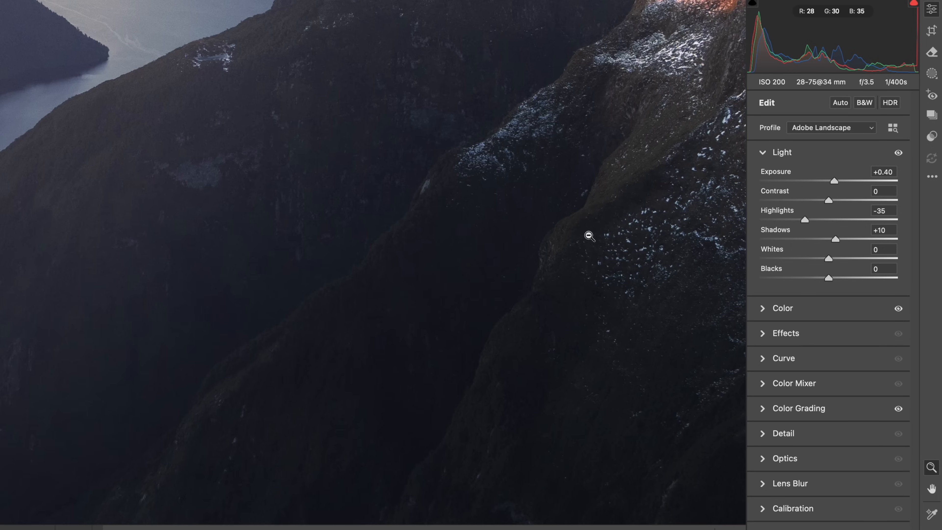
left_click(586, 235)
left_click(573, 164)
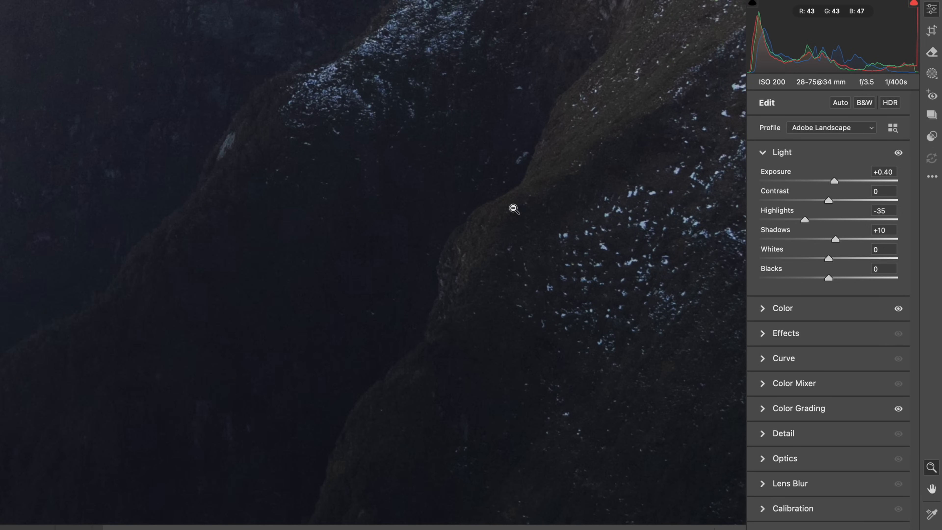
left_click(375, 359, "alt")
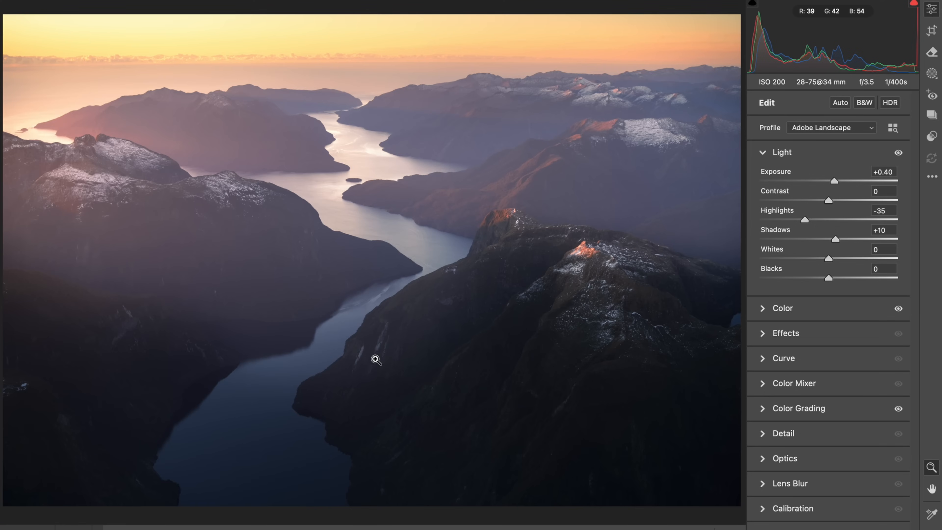
Step: Create a fifth brush mask over the dark foreground slopes with highlights +42 and whites +43, and compare the photo with and without it
key("k")
scroll(859, 428, "down", 5)
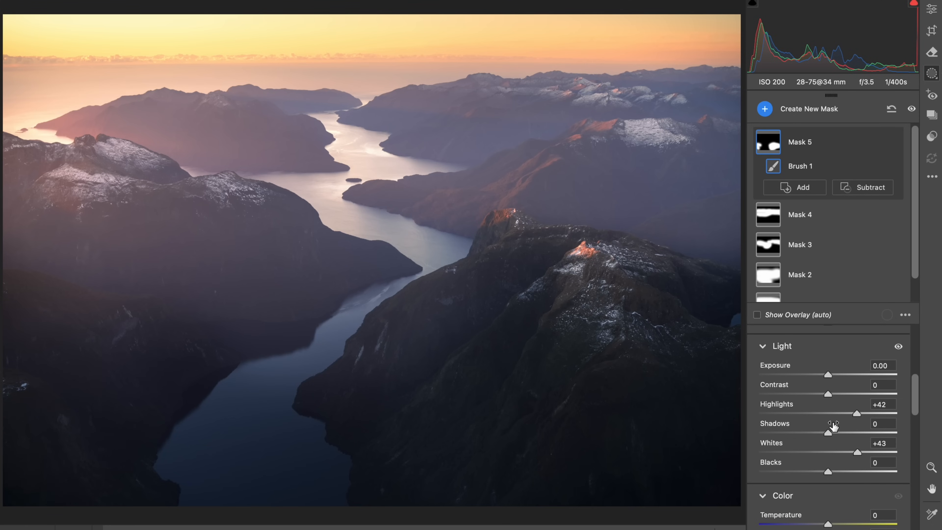
left_click(892, 142)
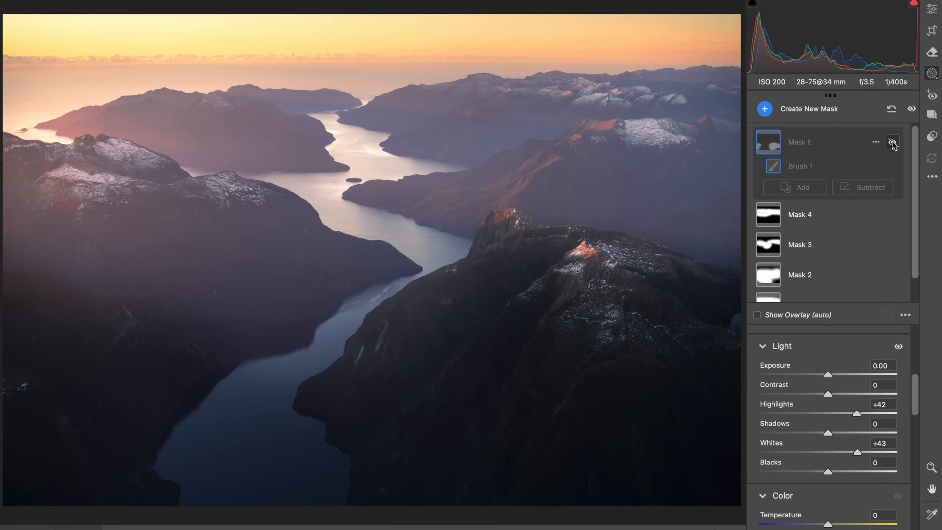
left_click(892, 142)
left_click(892, 142)
left_click(892, 142)
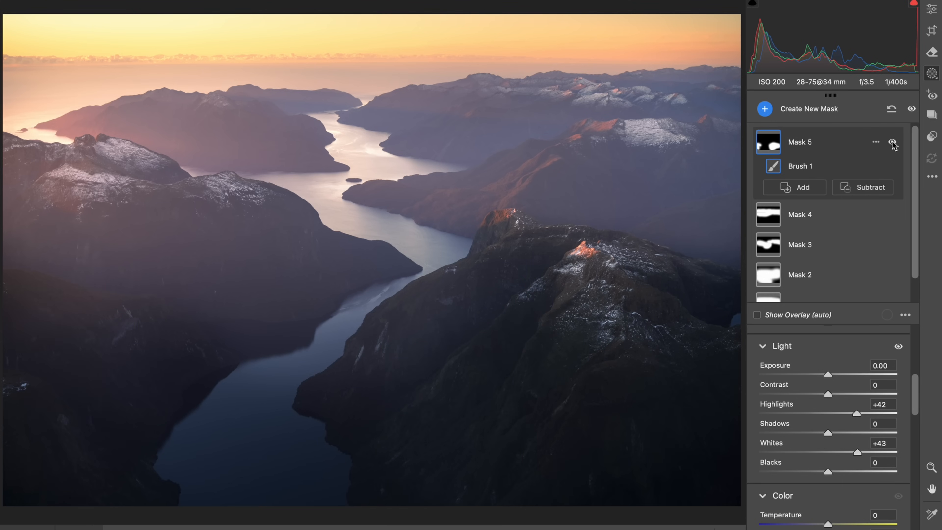